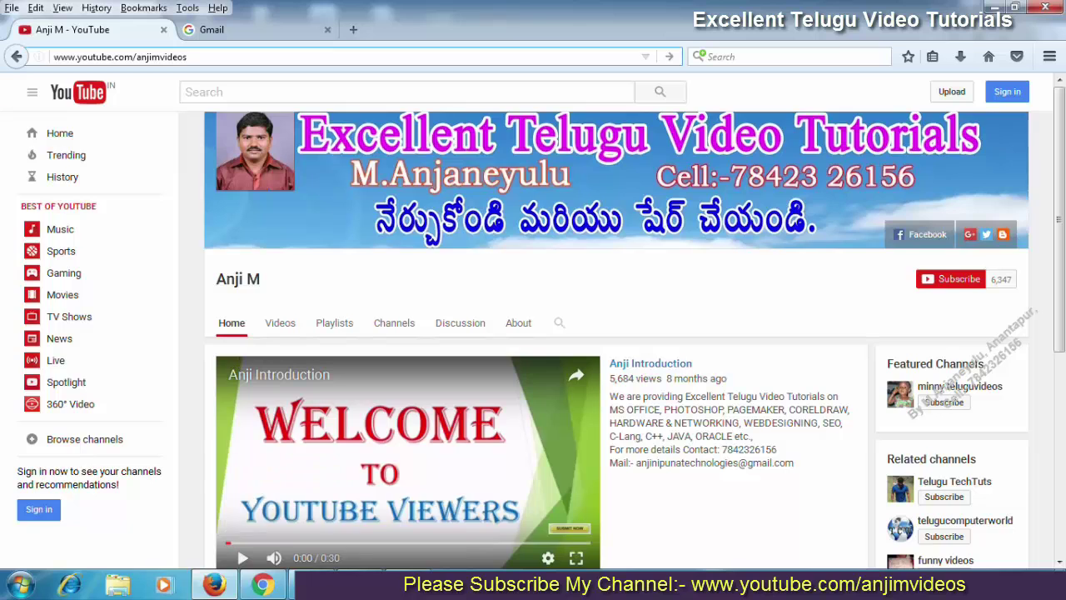
pyautogui.click(263, 585)
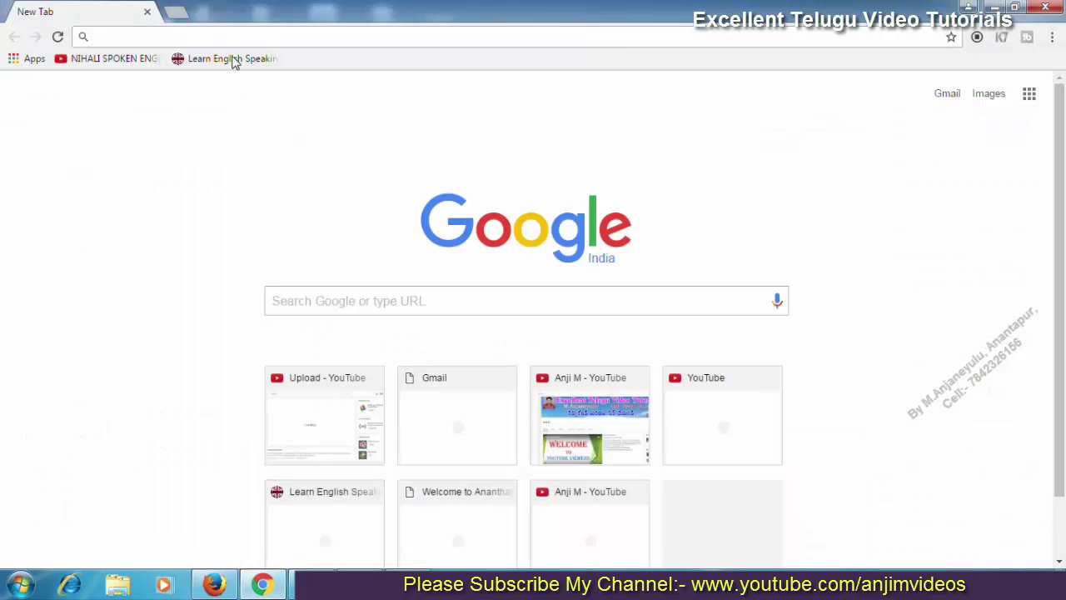
pyautogui.click(230, 32)
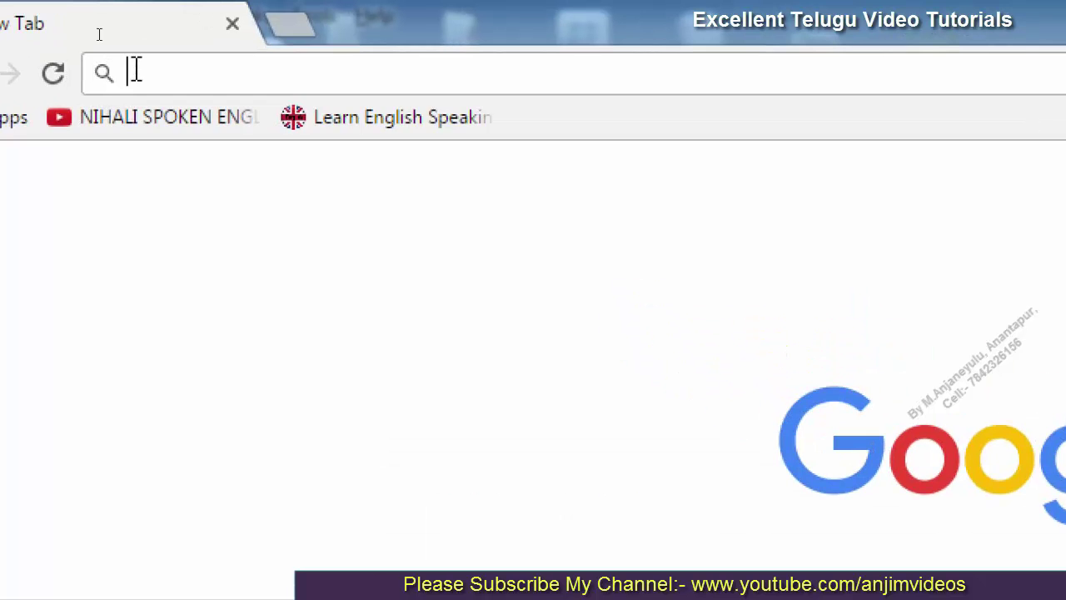
pyautogui.write('www.g')
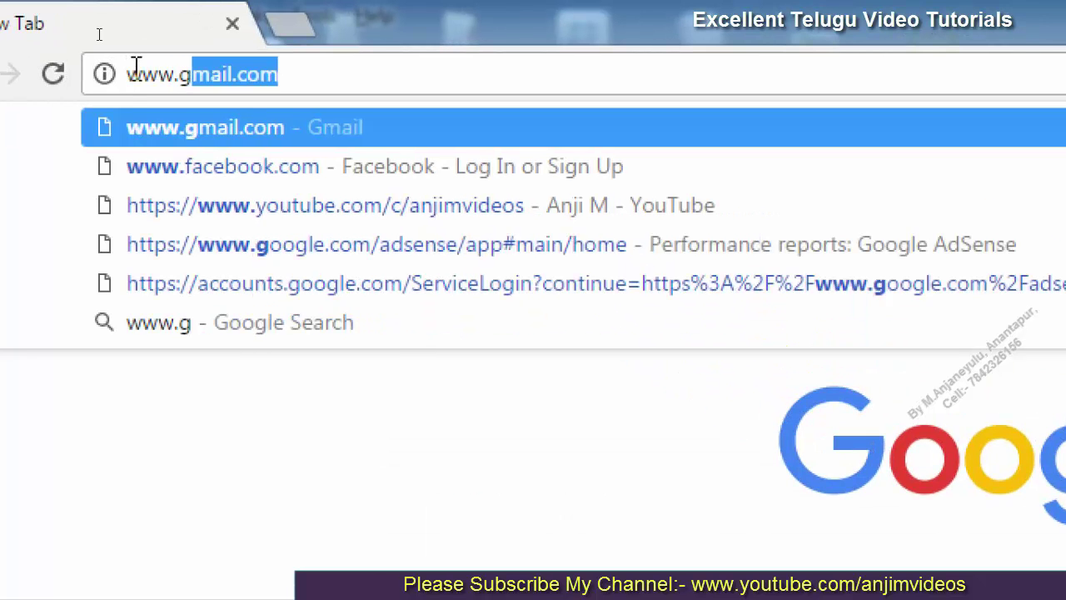
pyautogui.write('mail.com')
pyautogui.press('Return')
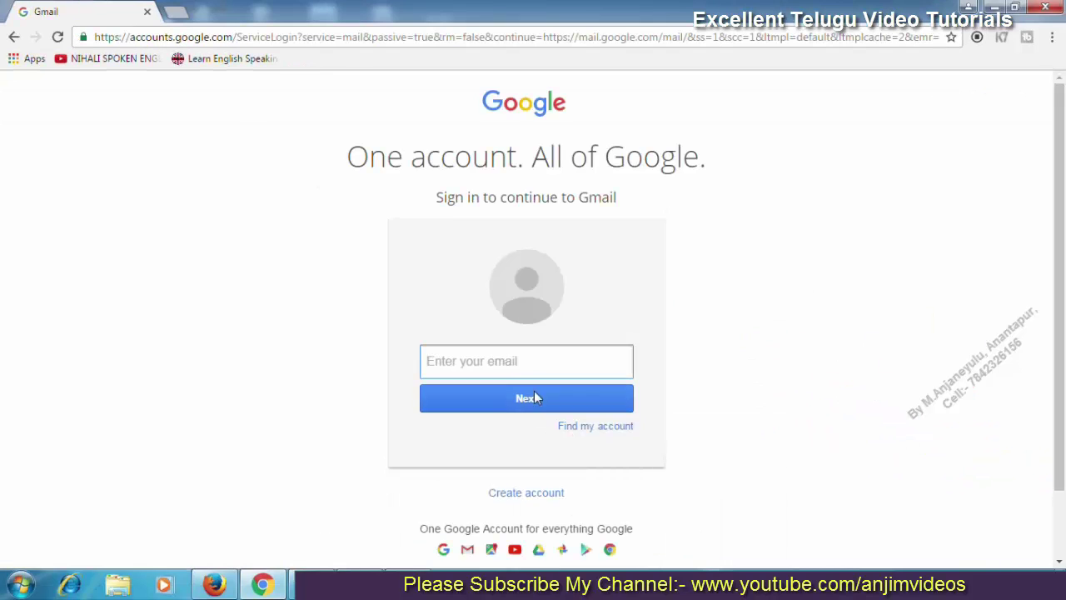
# Step: Enter the account's email address, fix its typo, and continue to the password page
pyautogui.click(516, 361)
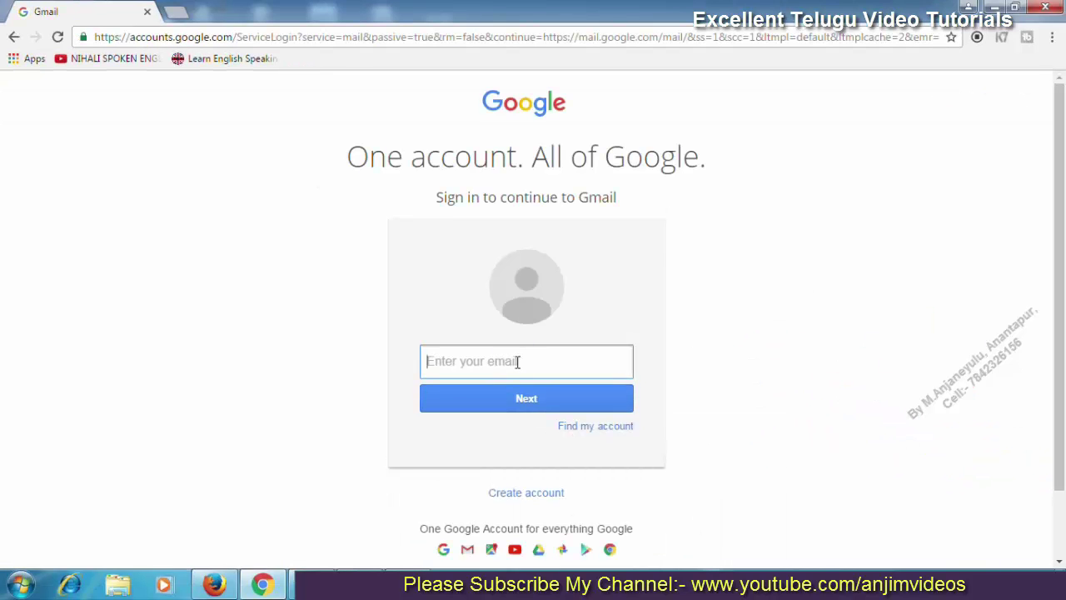
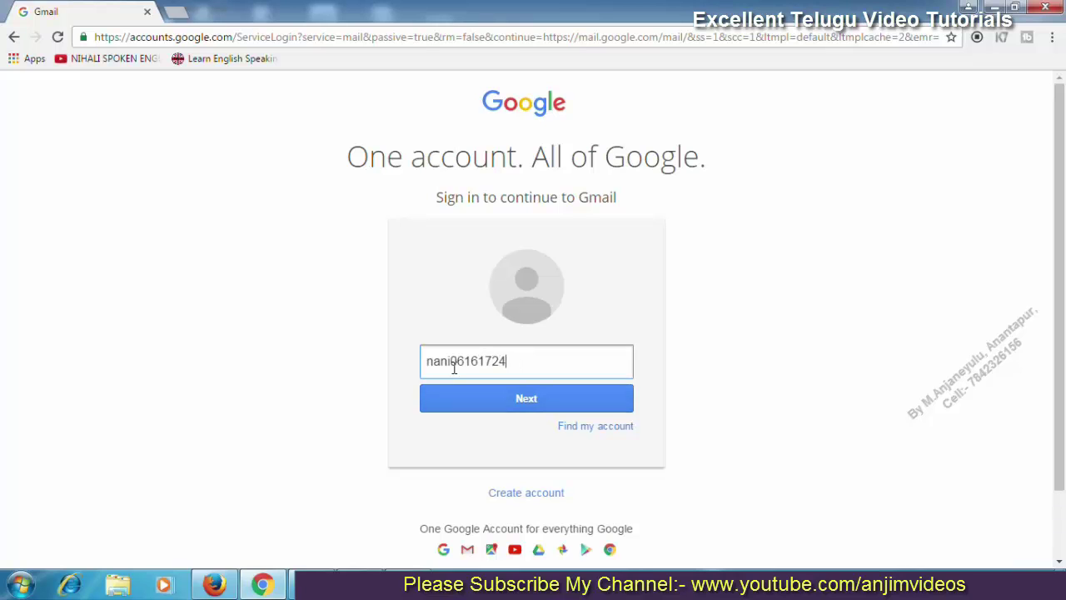
pyautogui.click(450, 363)
pyautogui.press('BackSpace')
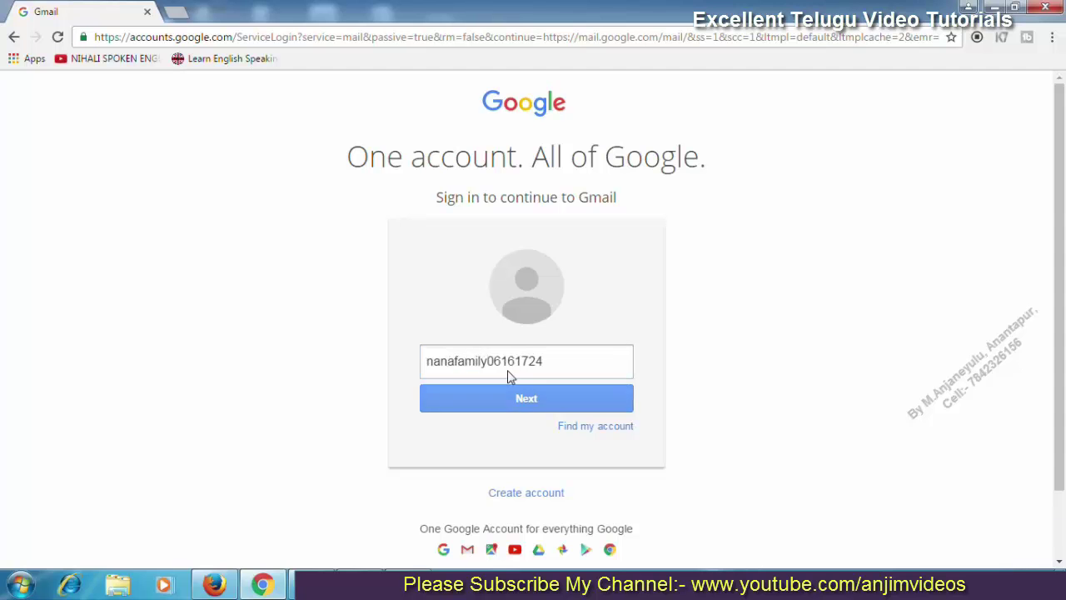
pyautogui.press('Return')
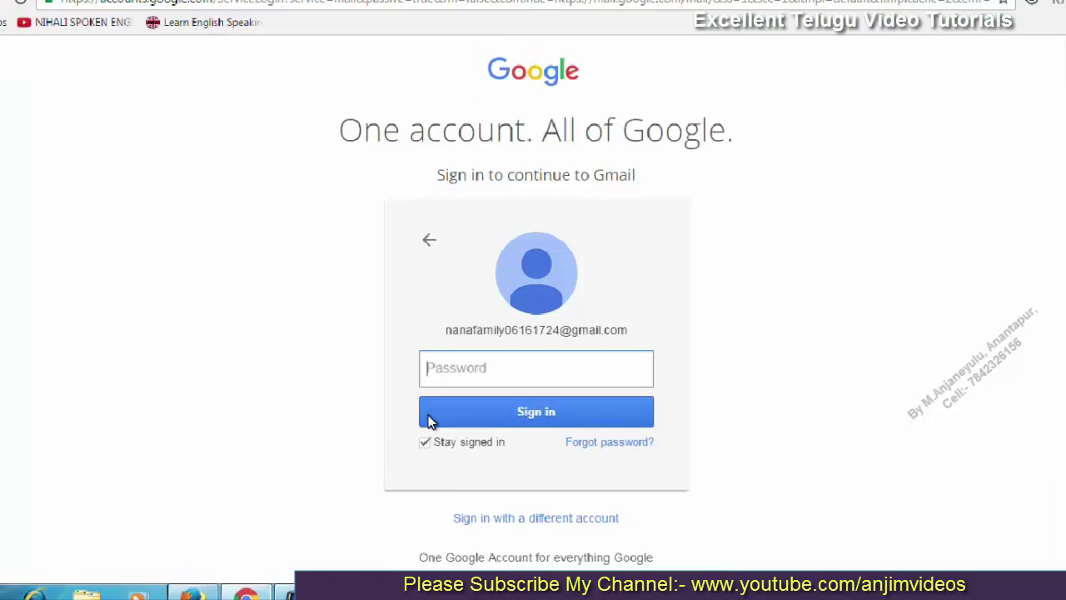
# Step: Sign in with the account password, leaving Stay signed in unchecked
pyautogui.moveTo(433, 441)
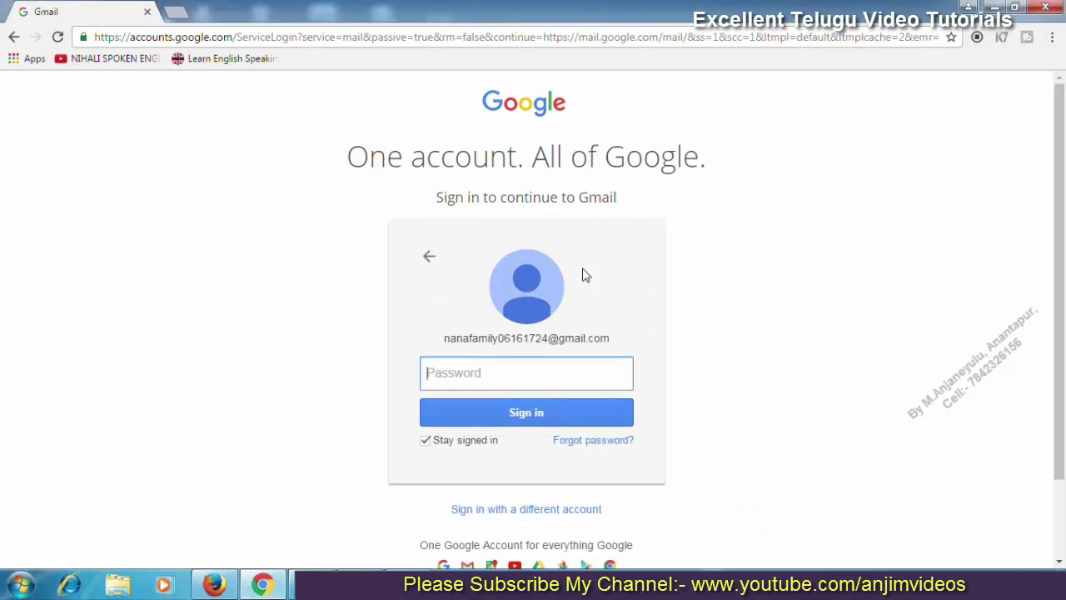
pyautogui.click(424, 441)
pyautogui.click(452, 372)
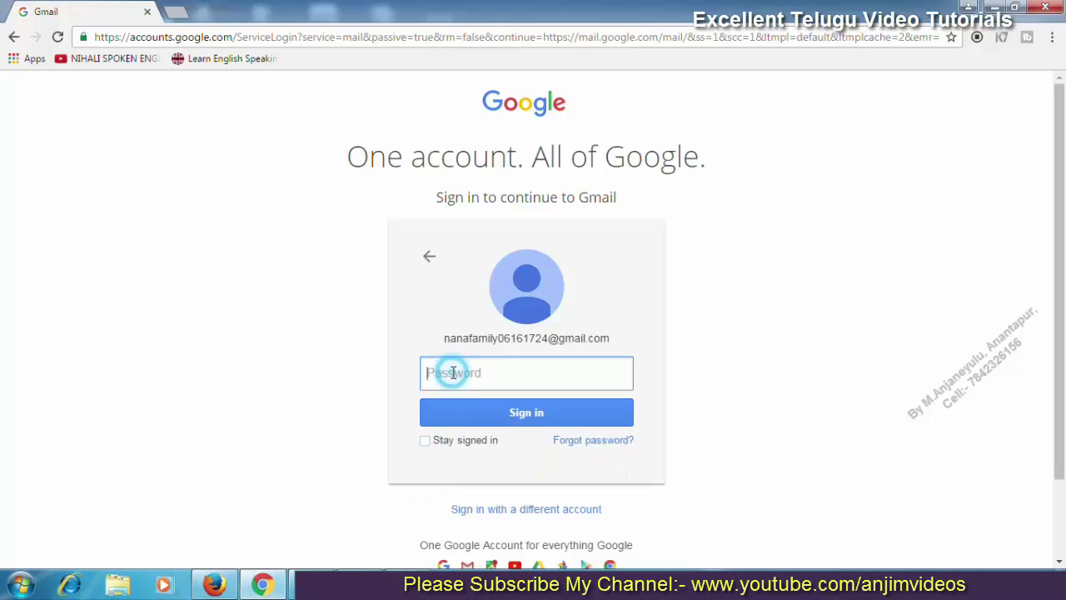
pyautogui.write('••')
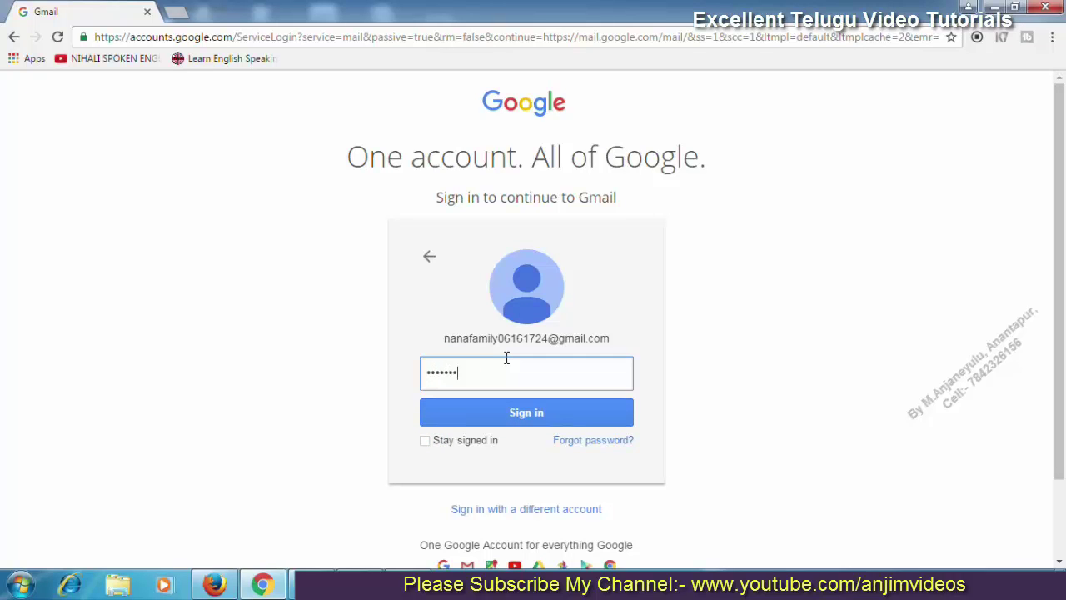
pyautogui.click(525, 414)
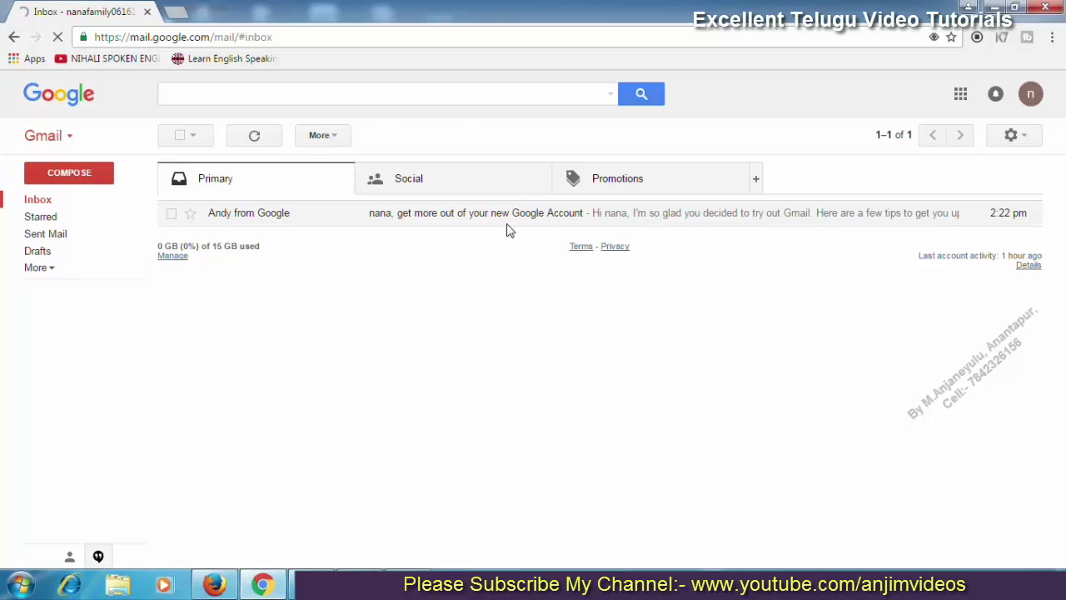
# Step: Expand the sidebar's More list to show Important, Spam, Trash and Categories
pyautogui.click(50, 268)
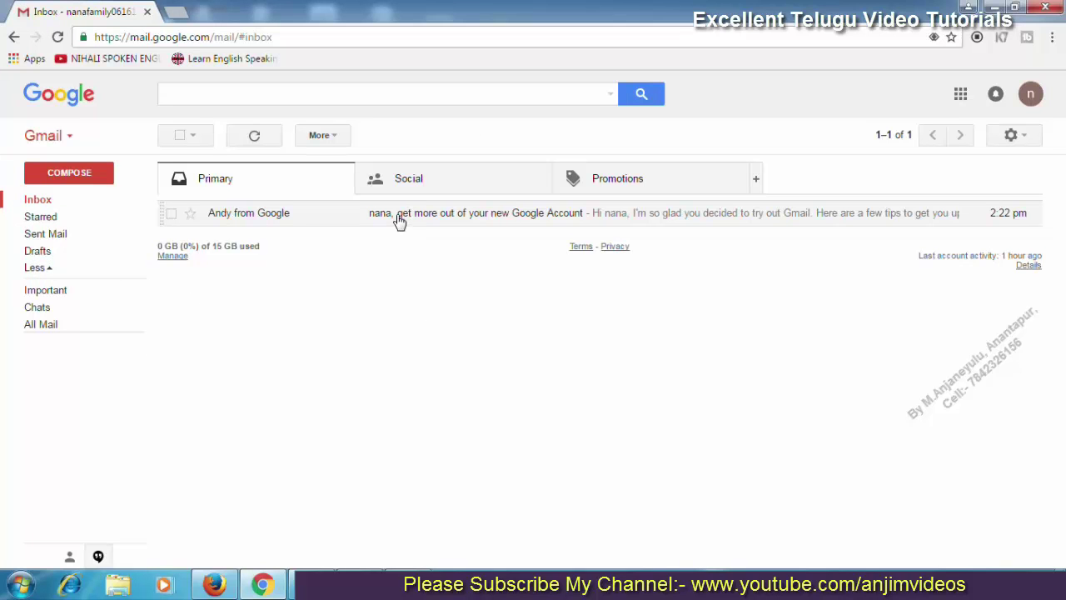
pyautogui.moveTo(83, 268)
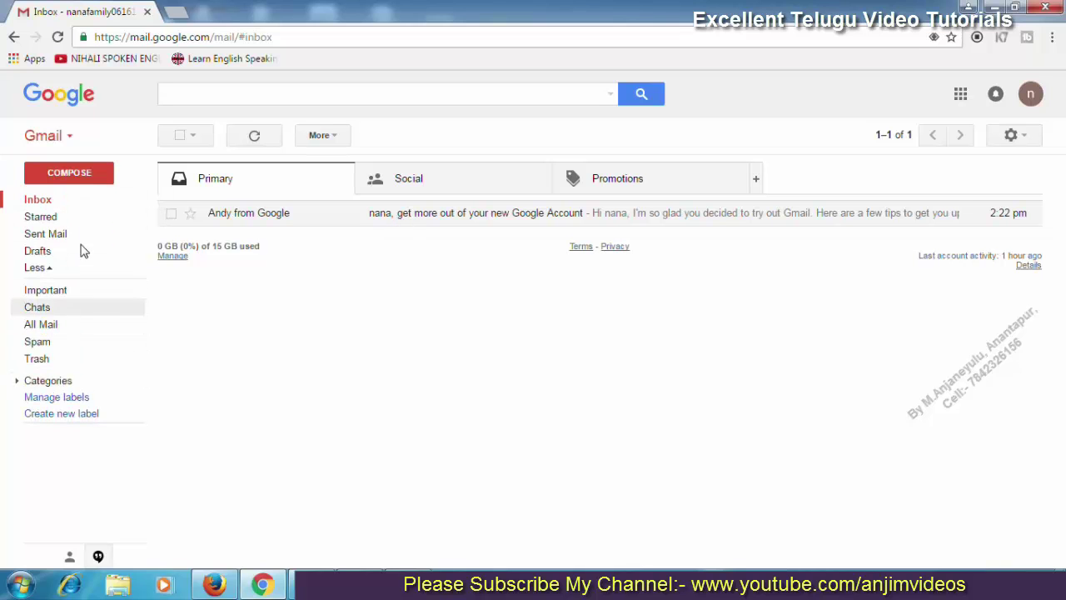
pyautogui.click(47, 176)
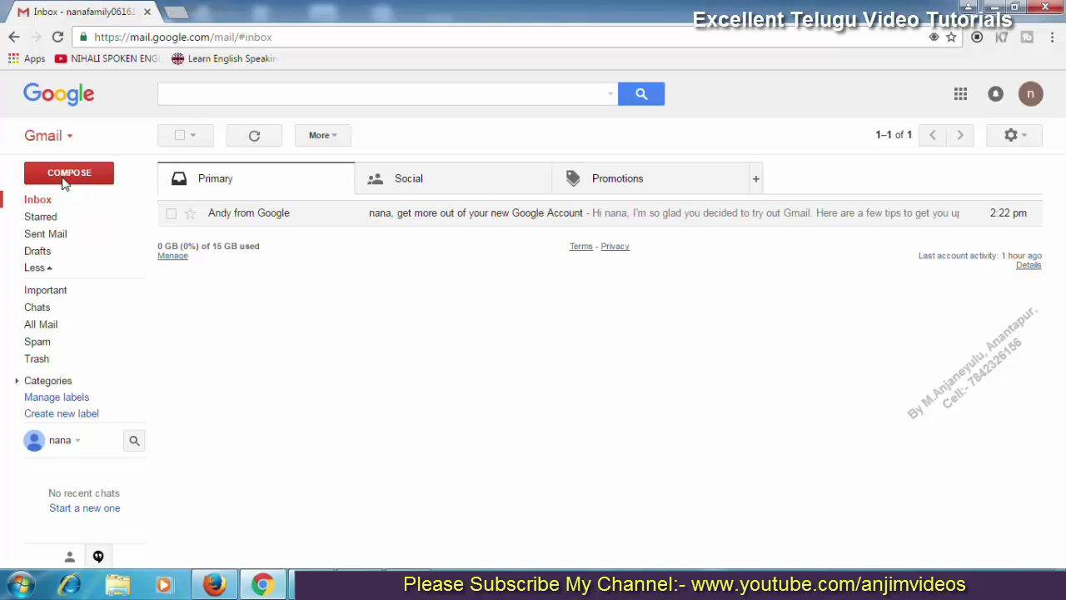
# Step: Compose a new message and enter the second account's Gmail address in To, correcting its domain
pyautogui.click(65, 181)
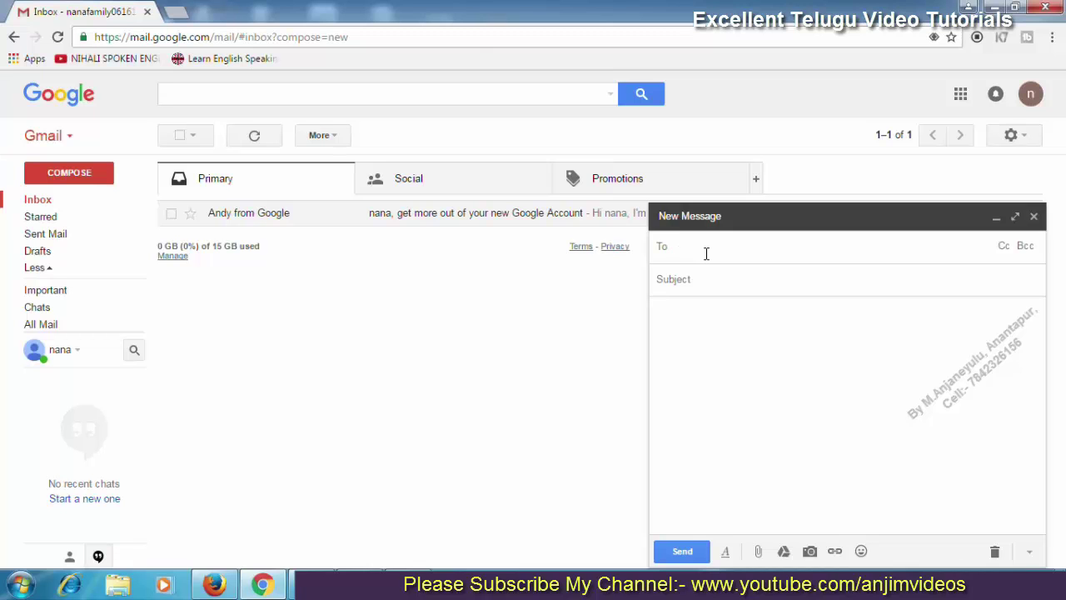
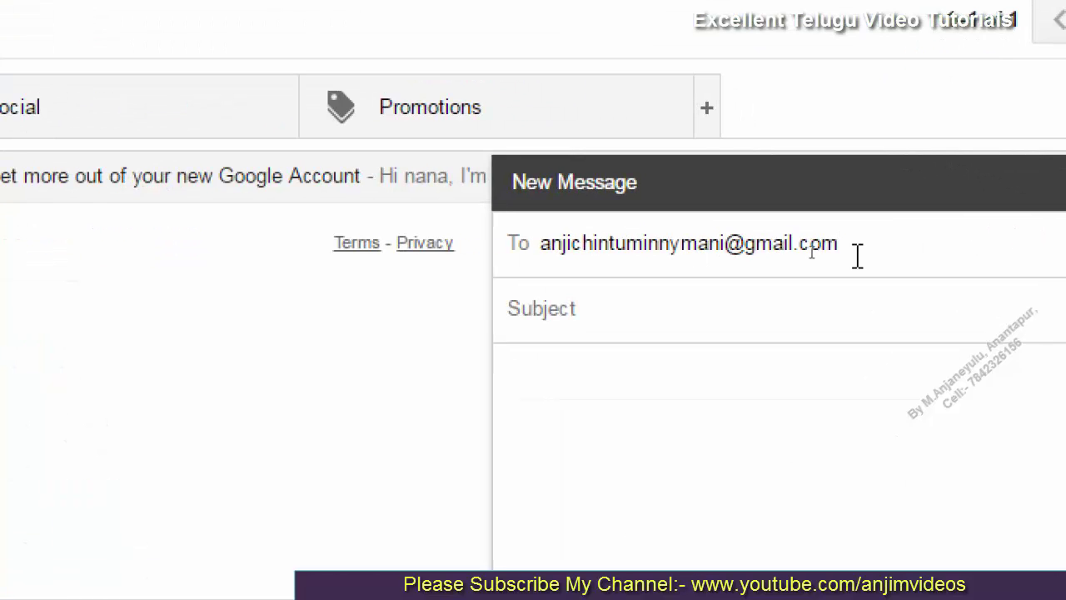
pyautogui.moveTo(721, 242); pyautogui.dragTo(859, 248)
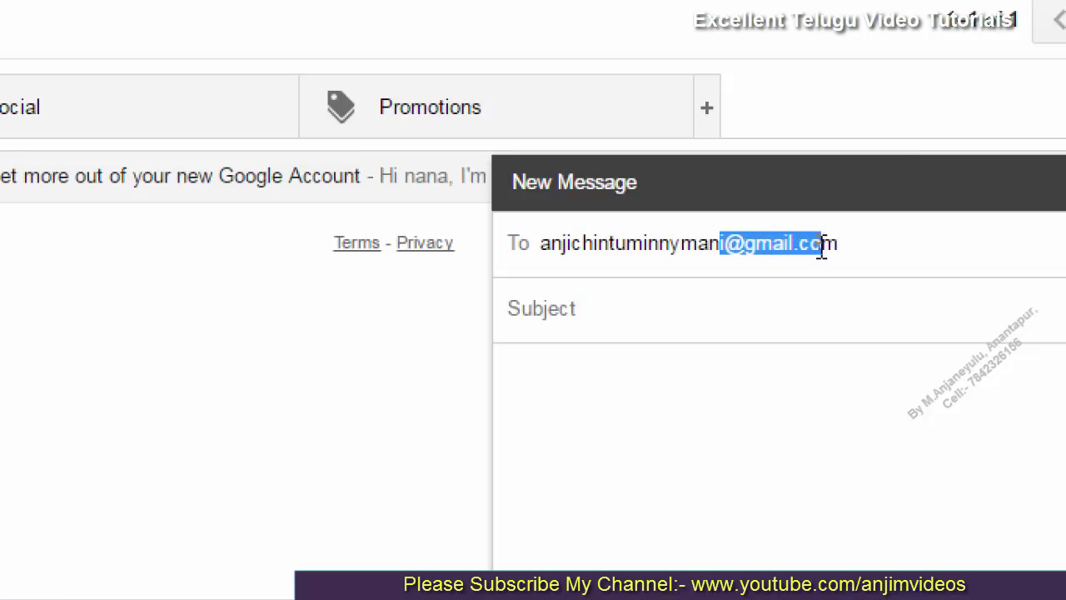
pyautogui.click(833, 248)
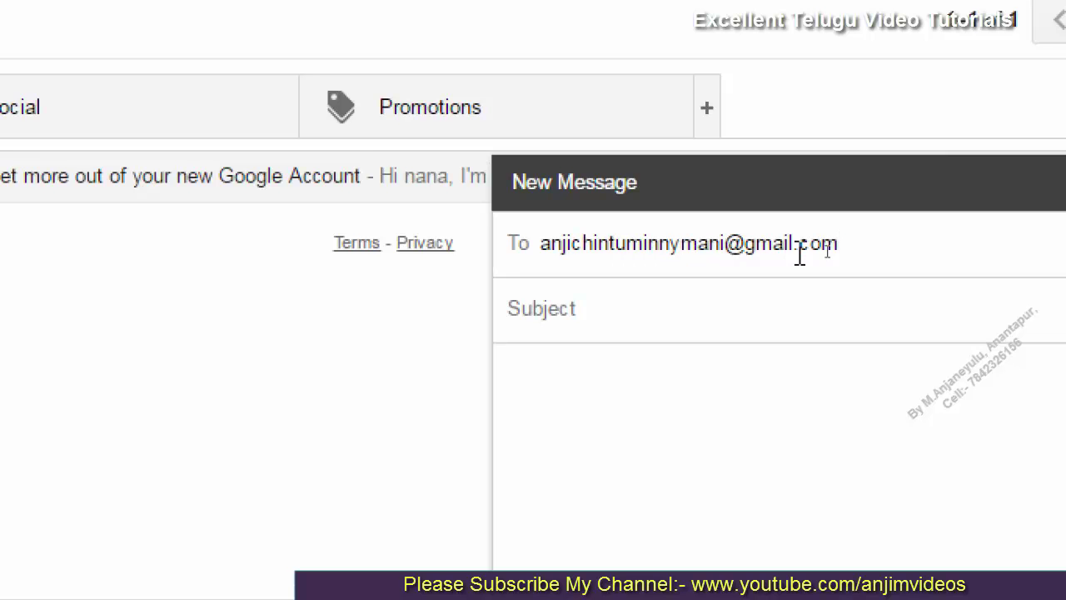
pyautogui.click(876, 248)
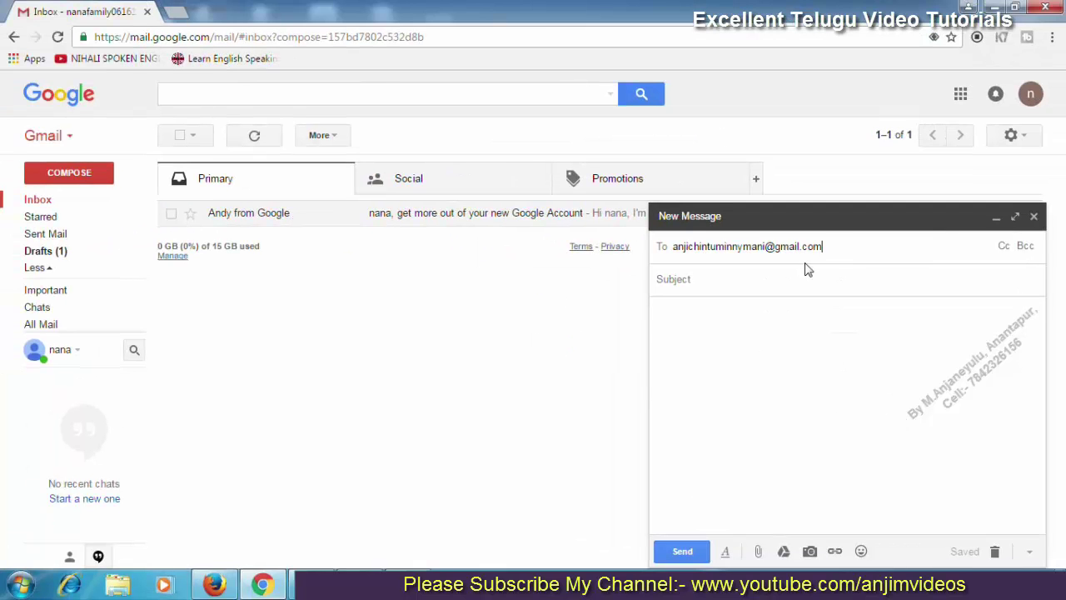
# Step: Confirm the recipient and add two extra test addresses to the To field
pyautogui.press('Return')
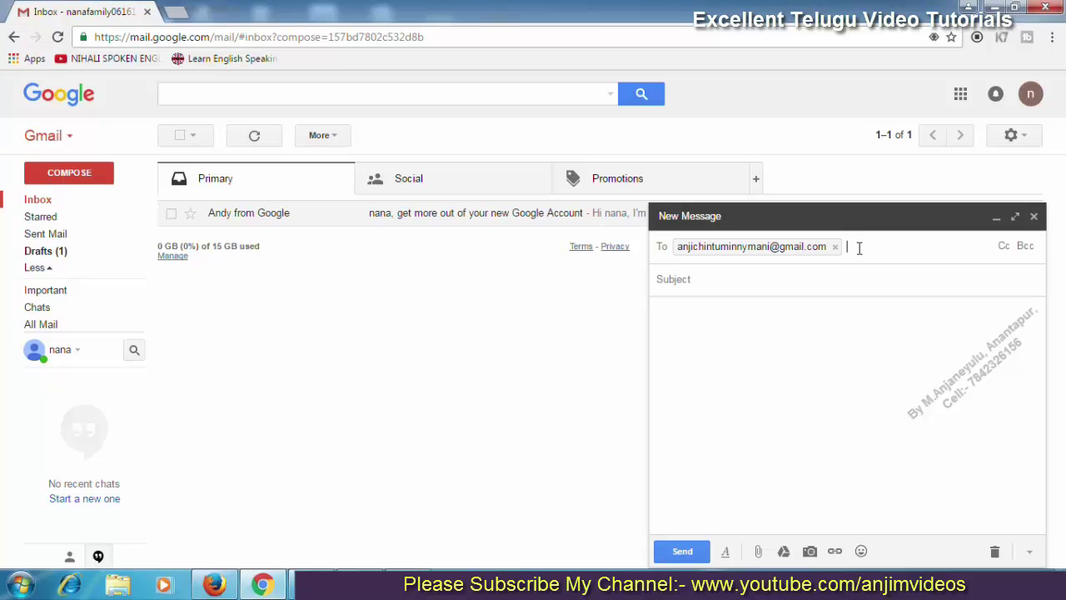
pyautogui.write('xxxxssss')
pyautogui.write('@g a')
pyautogui.press('BackSpace')
pyautogui.press('BackSpace')
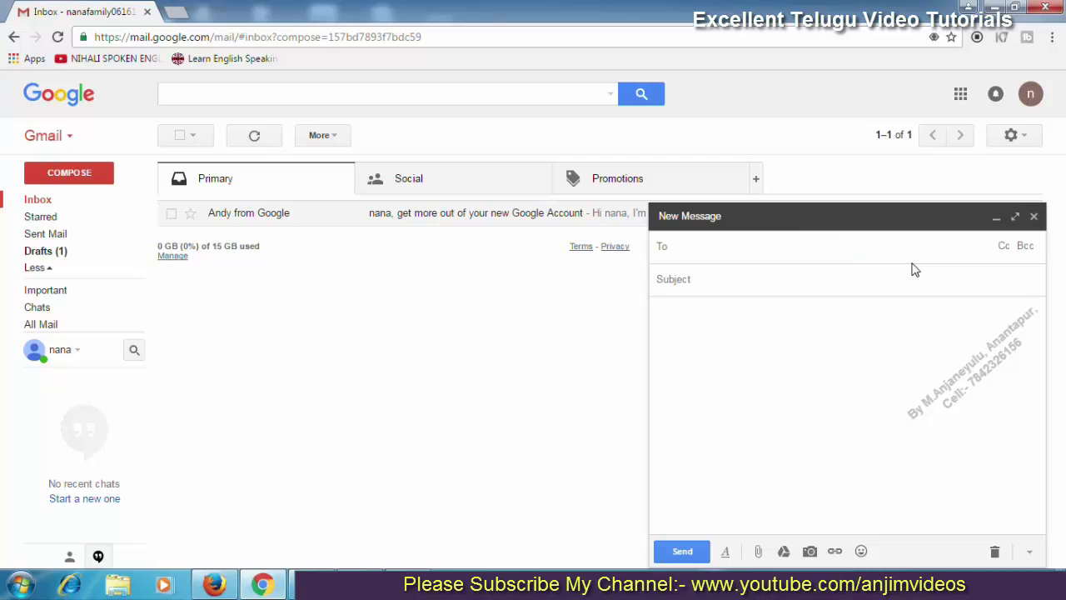
pyautogui.hotkey('ctrl', 'v')
pyautogui.write('sssss@gmail.c')
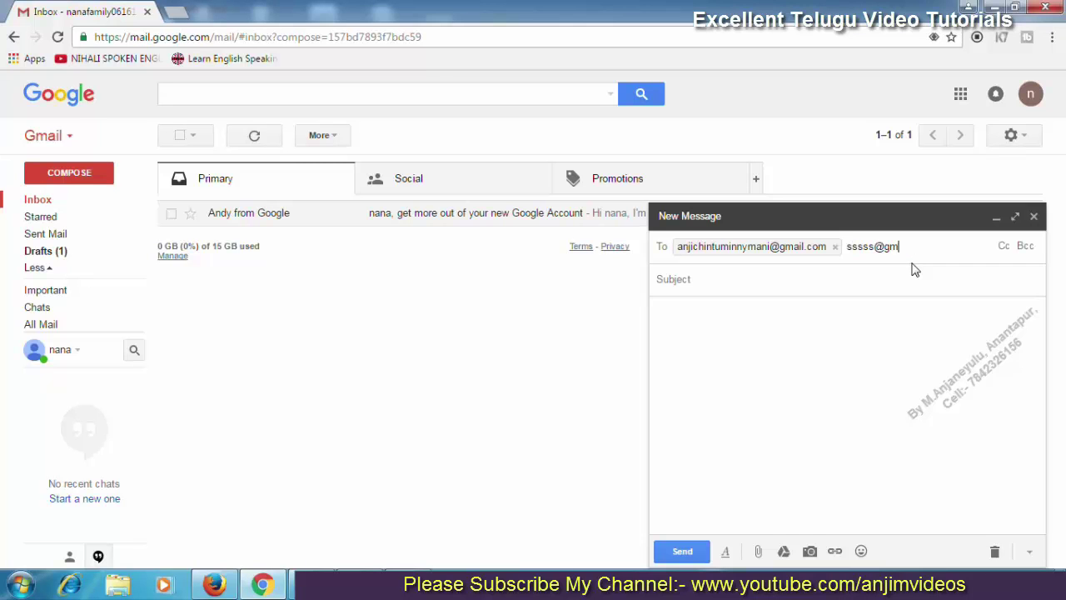
pyautogui.write('om')
pyautogui.press('Return')
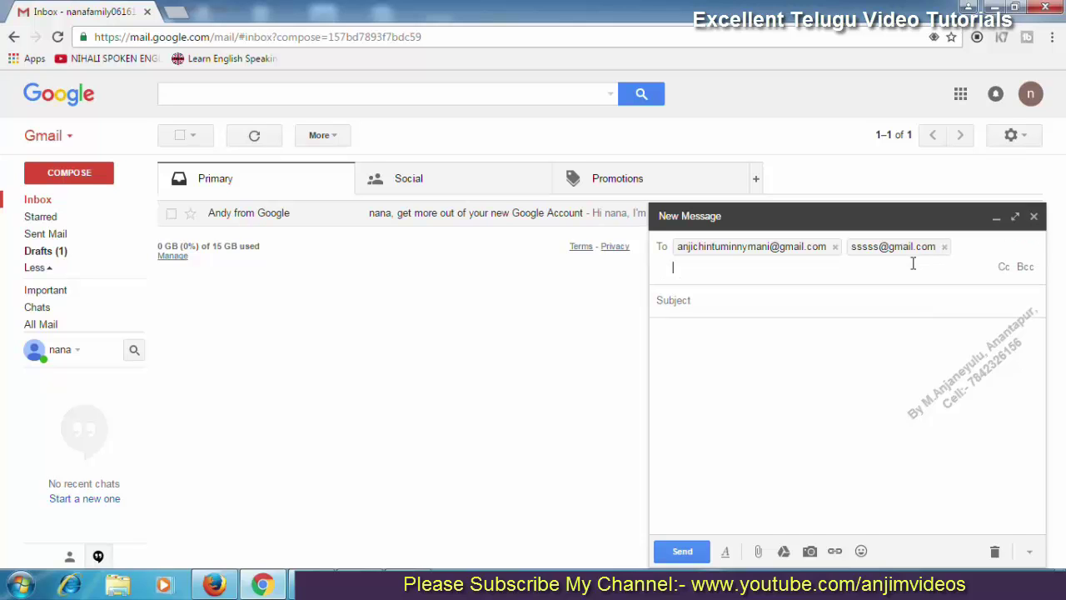
pyautogui.write('sssbb')
pyautogui.write('@gmail.')
pyautogui.write('com')
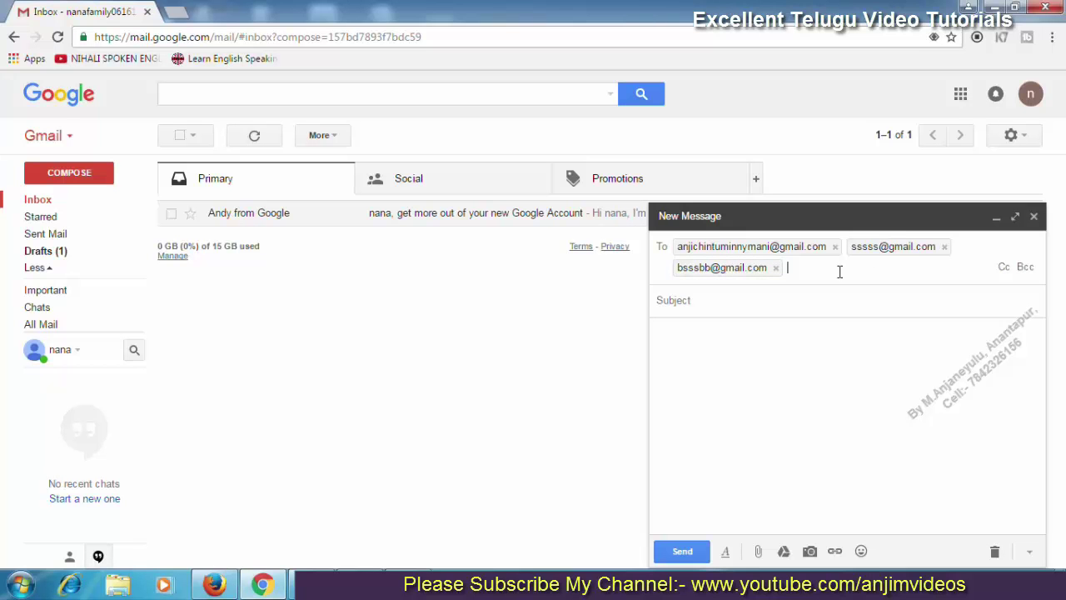
# Step: Remove the two test recipients so only the intended Gmail address remains
pyautogui.moveTo(778, 271)
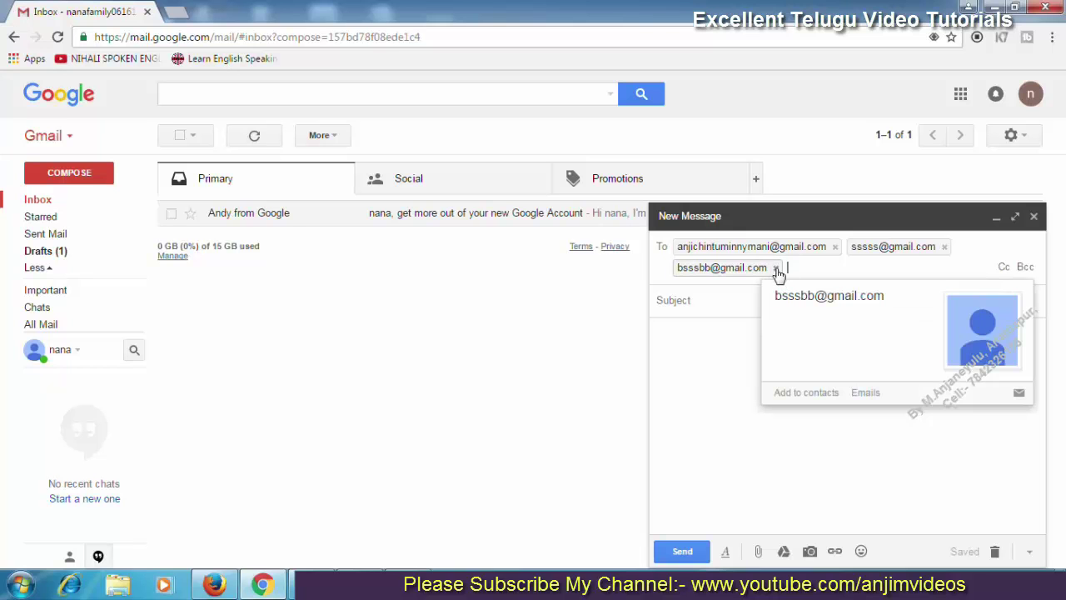
pyautogui.click(776, 269)
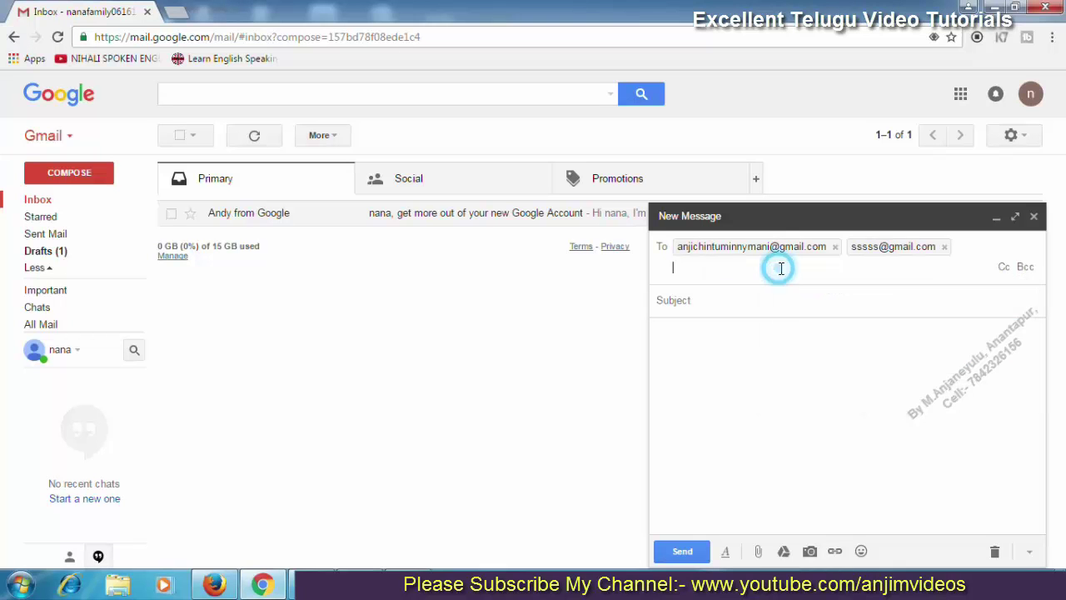
pyautogui.click(946, 248)
pyautogui.moveTo(691, 248)
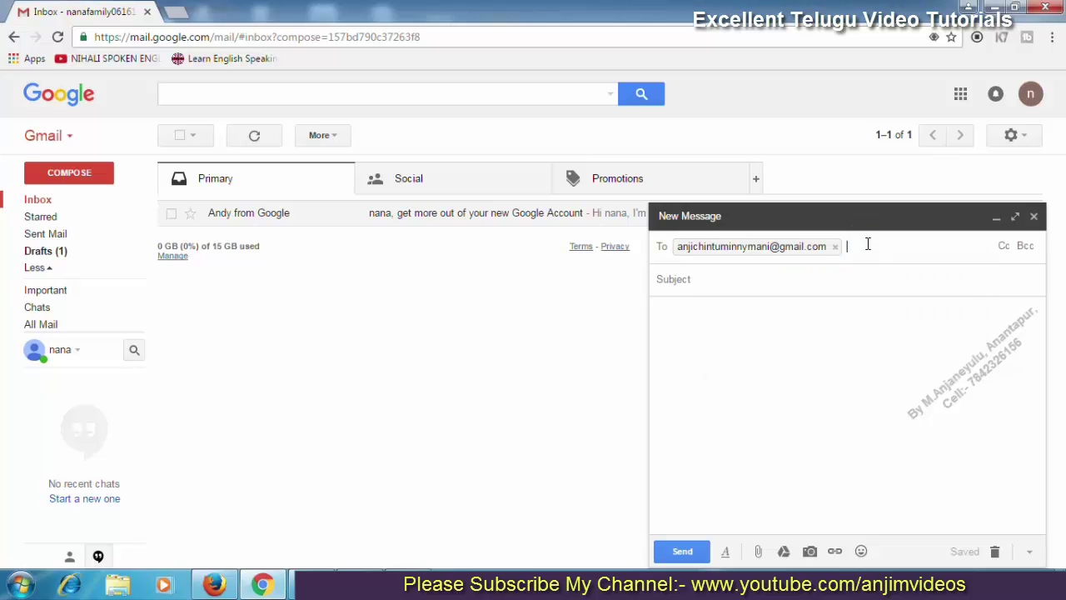
pyautogui.moveTo(792, 260)
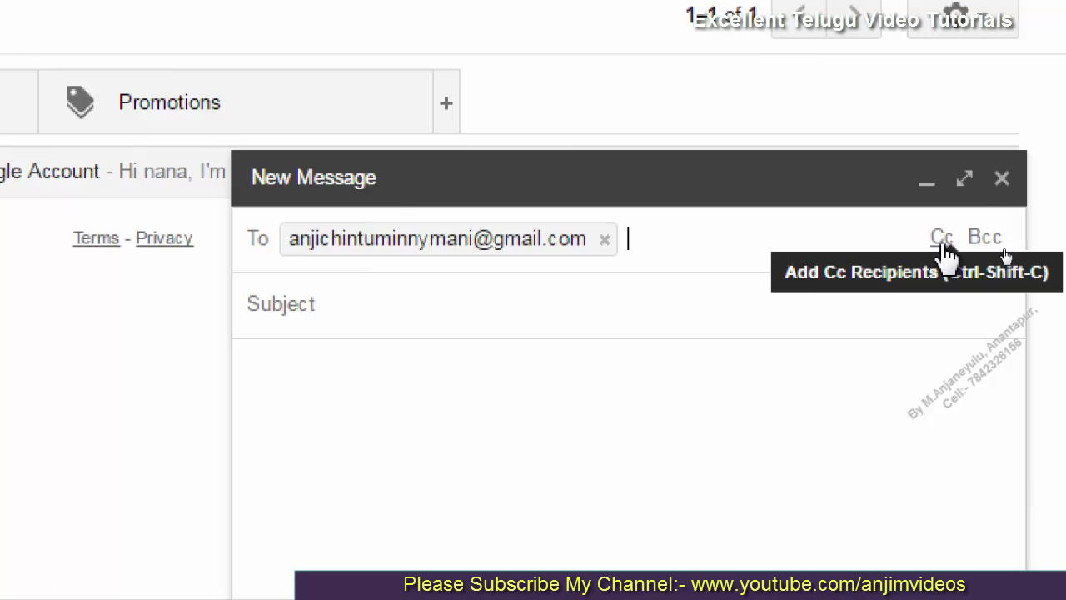
pyautogui.click(941, 238)
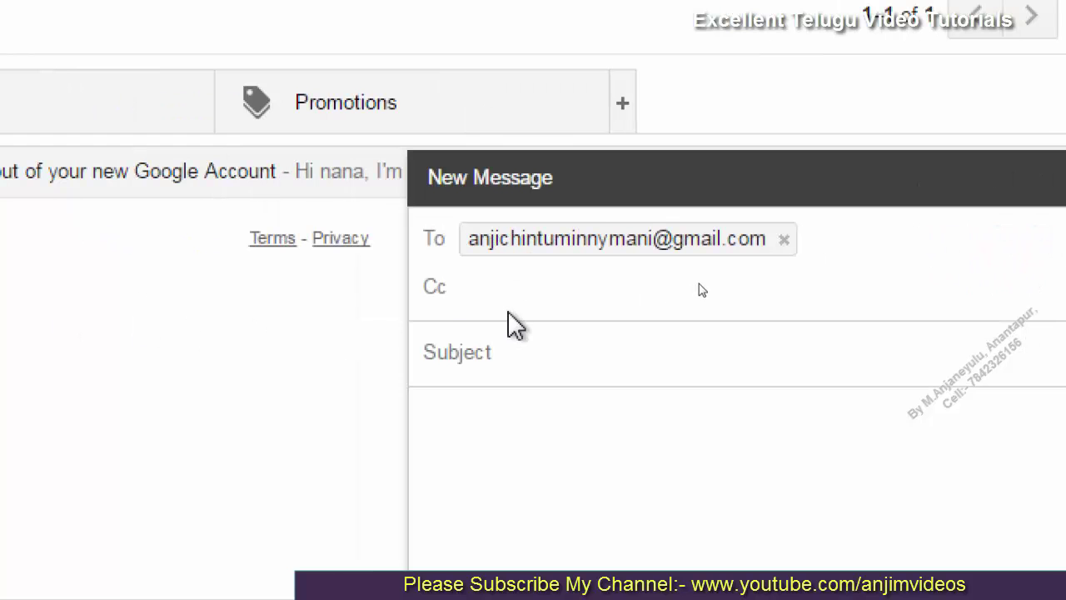
pyautogui.write('sssss')
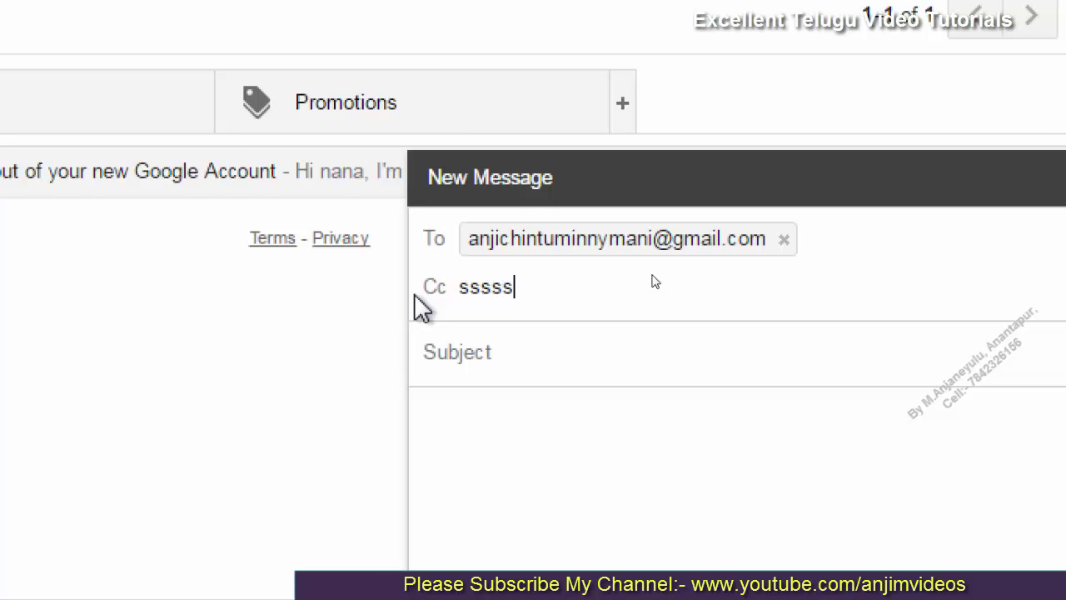
pyautogui.write('@gmail.com')
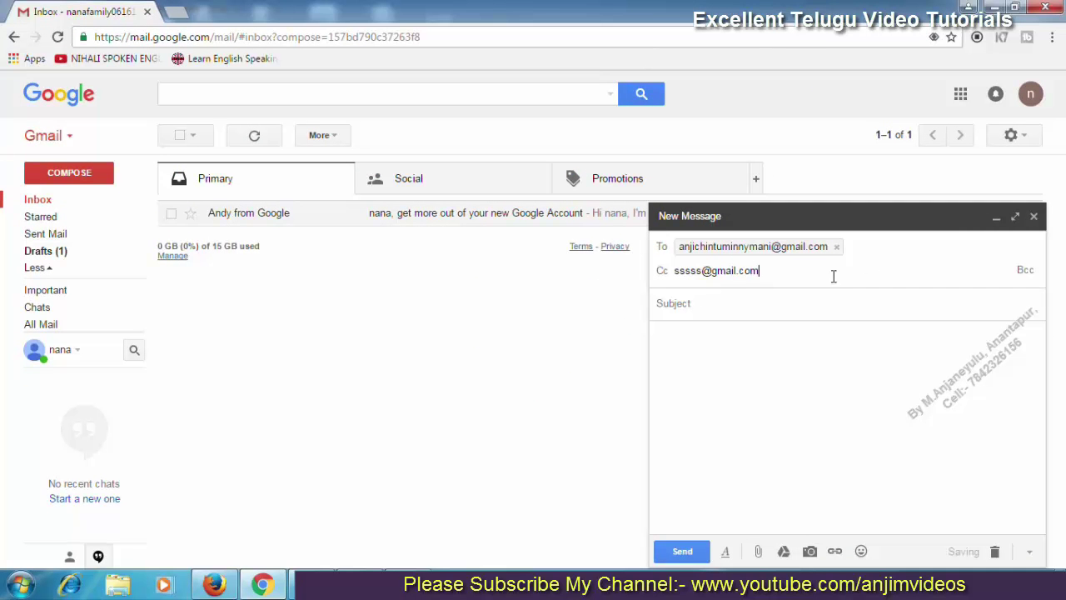
pyautogui.click(770, 270)
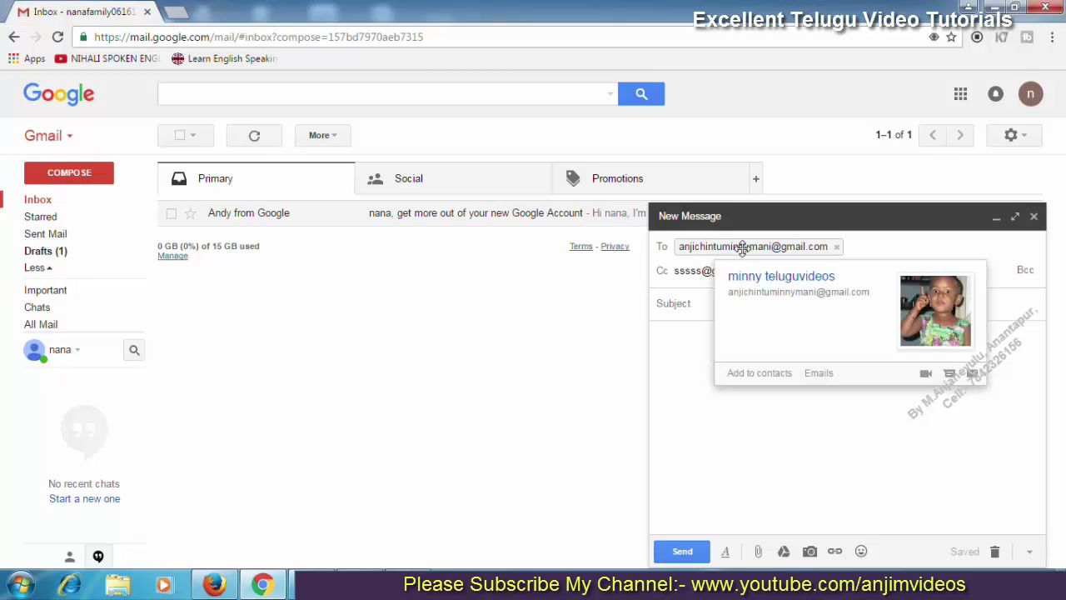
pyautogui.moveTo(759, 271); pyautogui.dragTo(673, 272)
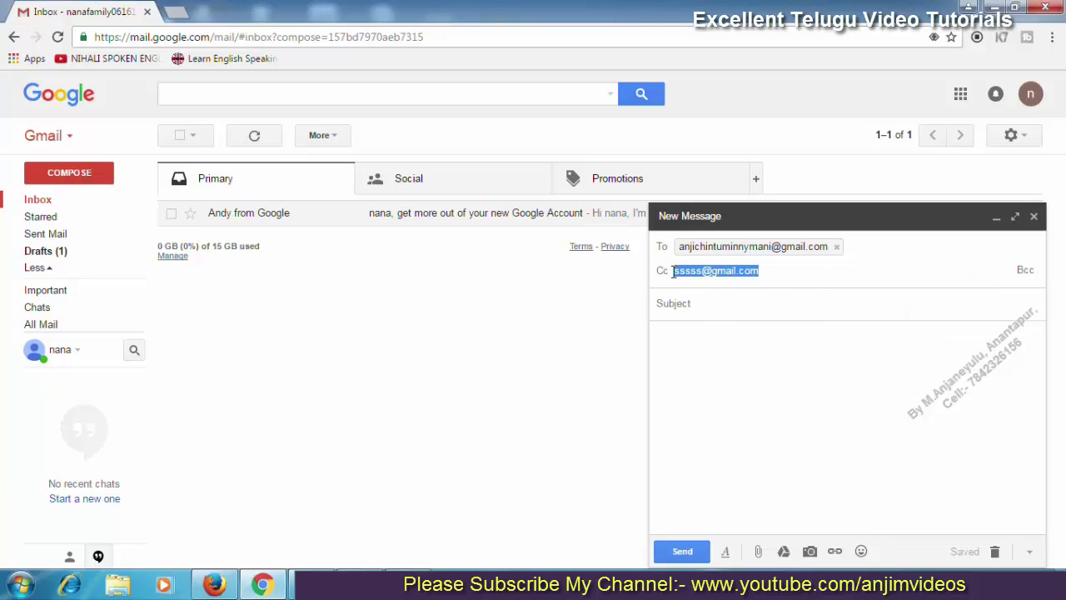
pyautogui.click(768, 271)
pyautogui.write('sdafas')
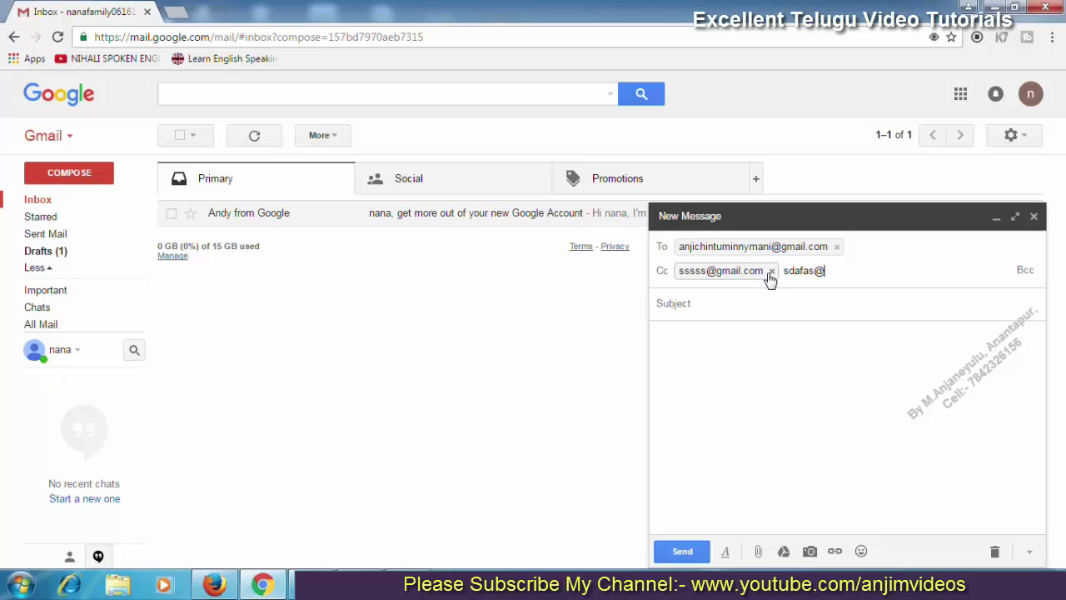
pyautogui.click(771, 273)
pyautogui.click(771, 273)
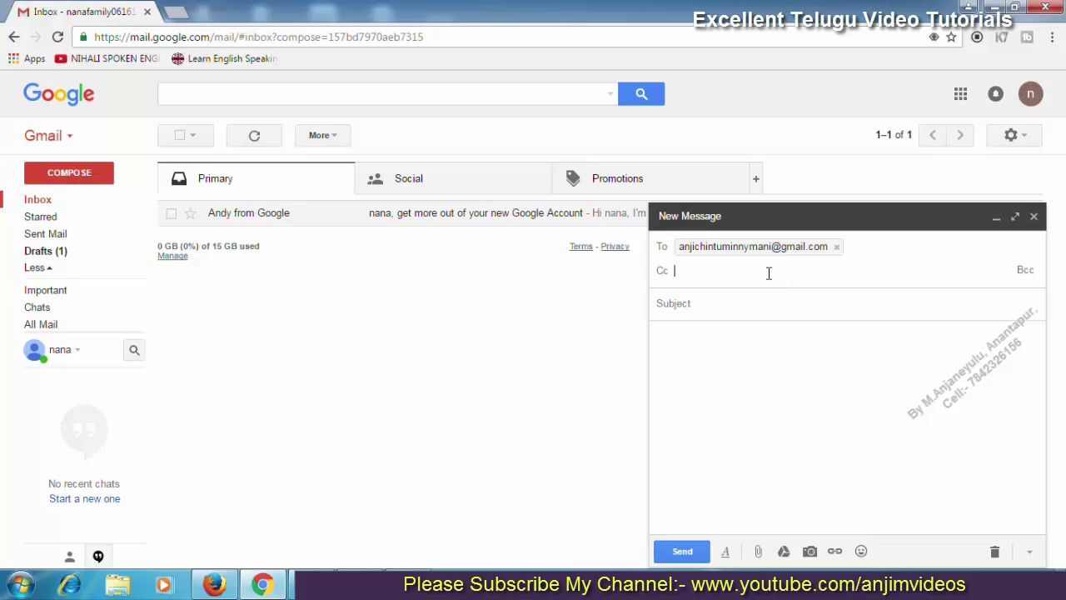
pyautogui.write('sss@yahoo.com')
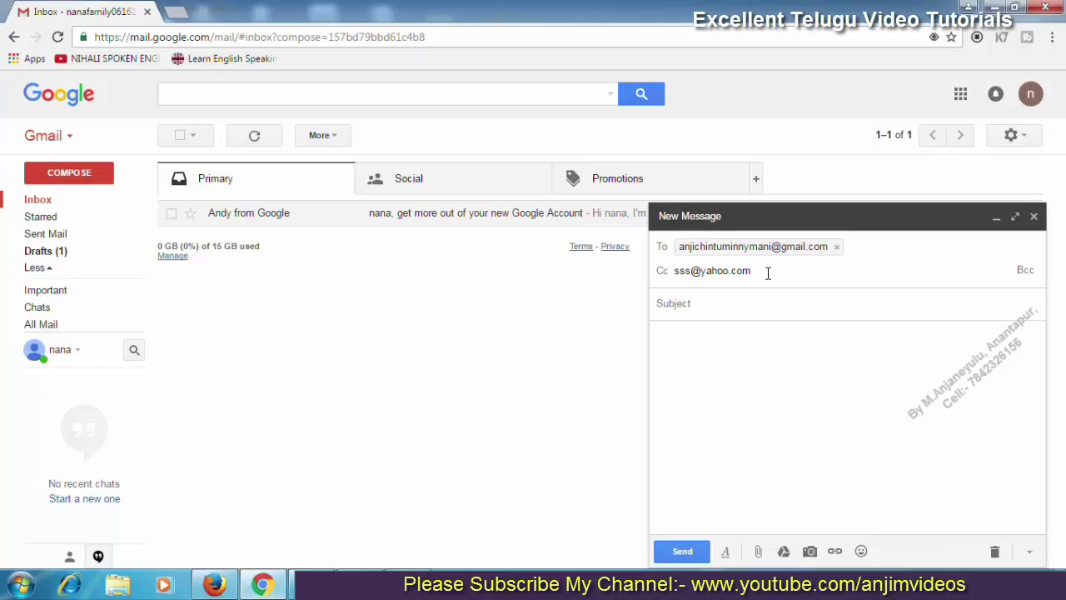
pyautogui.press('Return')
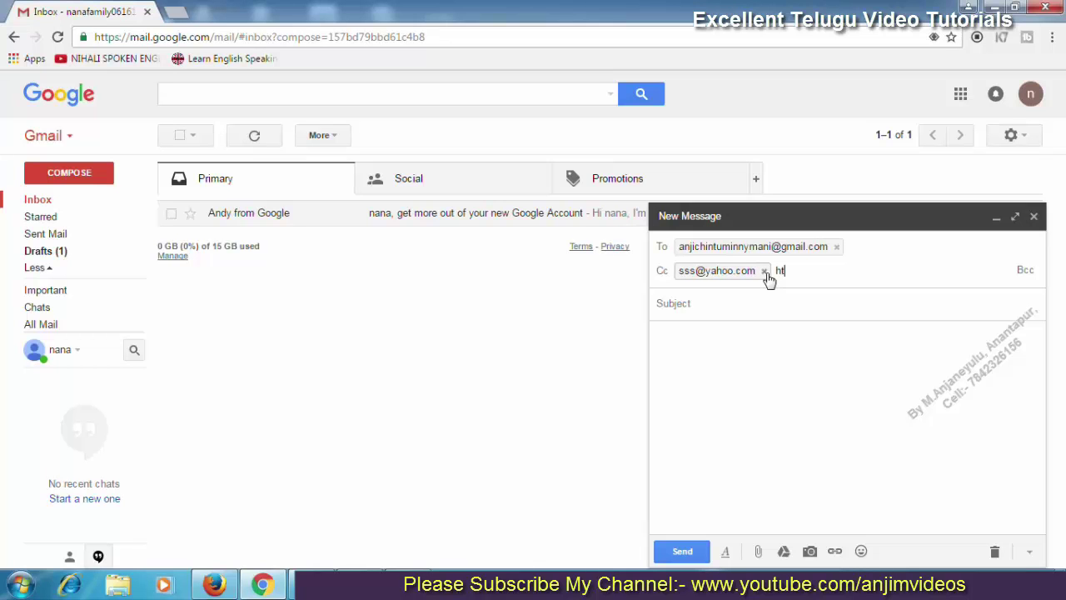
pyautogui.click(764, 272)
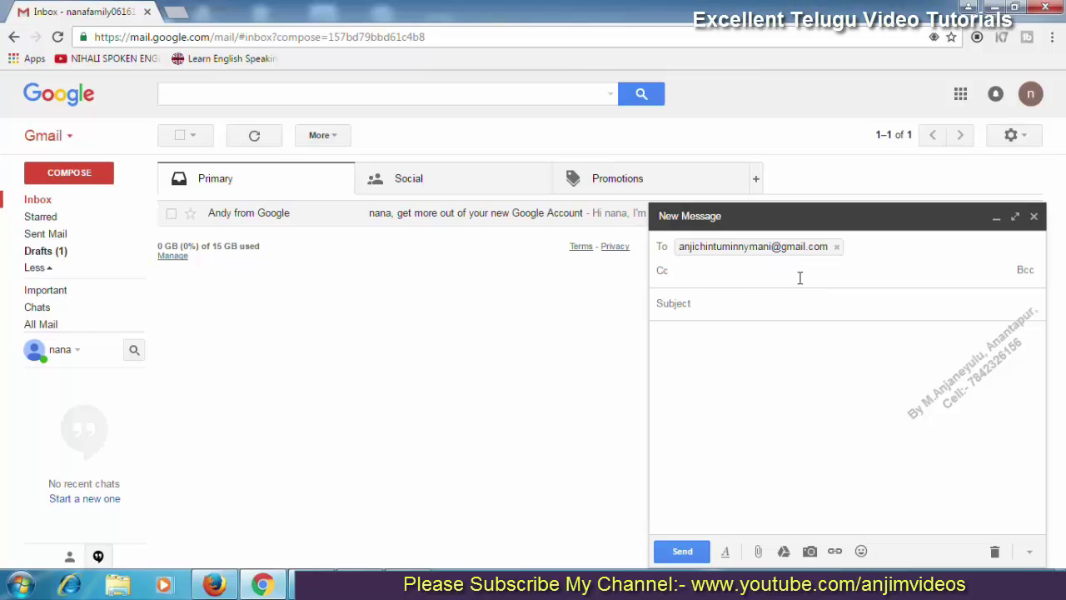
pyautogui.click(713, 305)
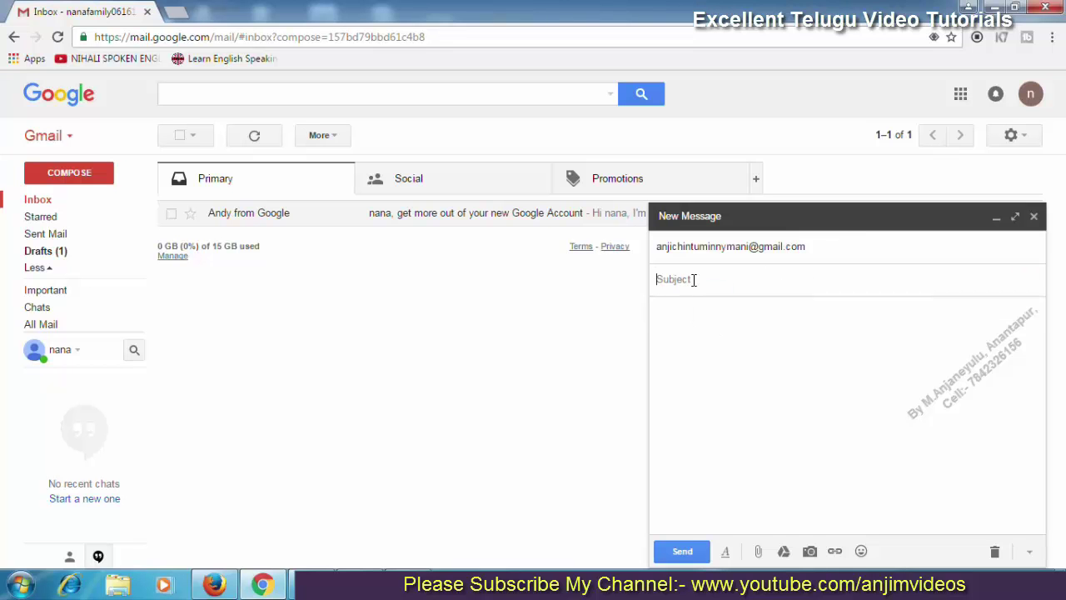
# Step: Enter subject 'WELCOME Mail' and a body from 'Dear Sir,' through a 'With Regards' sign-off
pyautogui.click(733, 283)
pyautogui.write('WELCOME Mail')
pyautogui.click(707, 322)
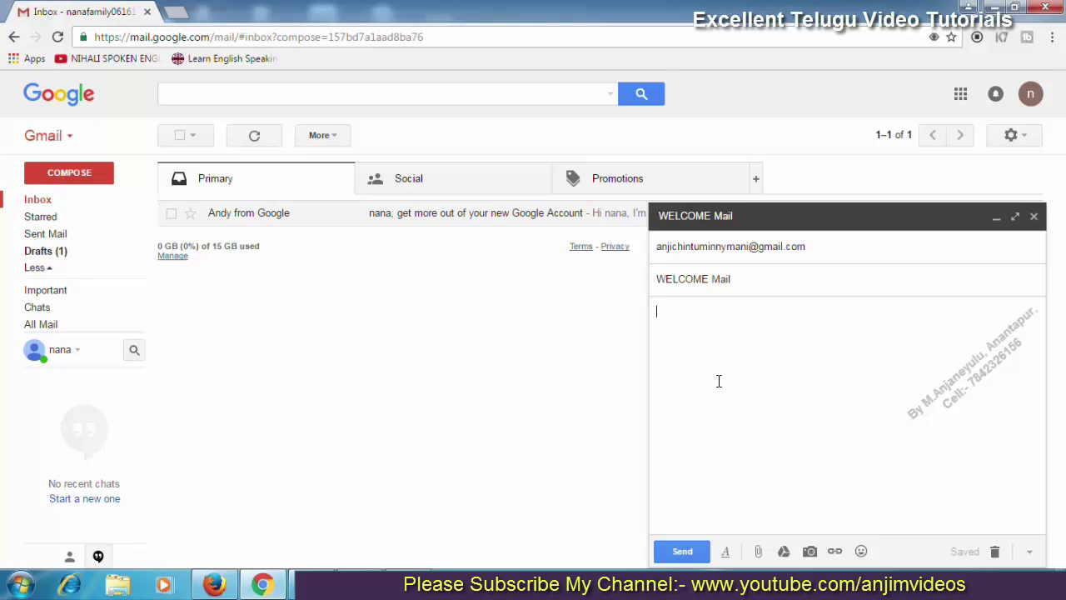
pyautogui.write('Desir')
pyautogui.press('BackSpace')
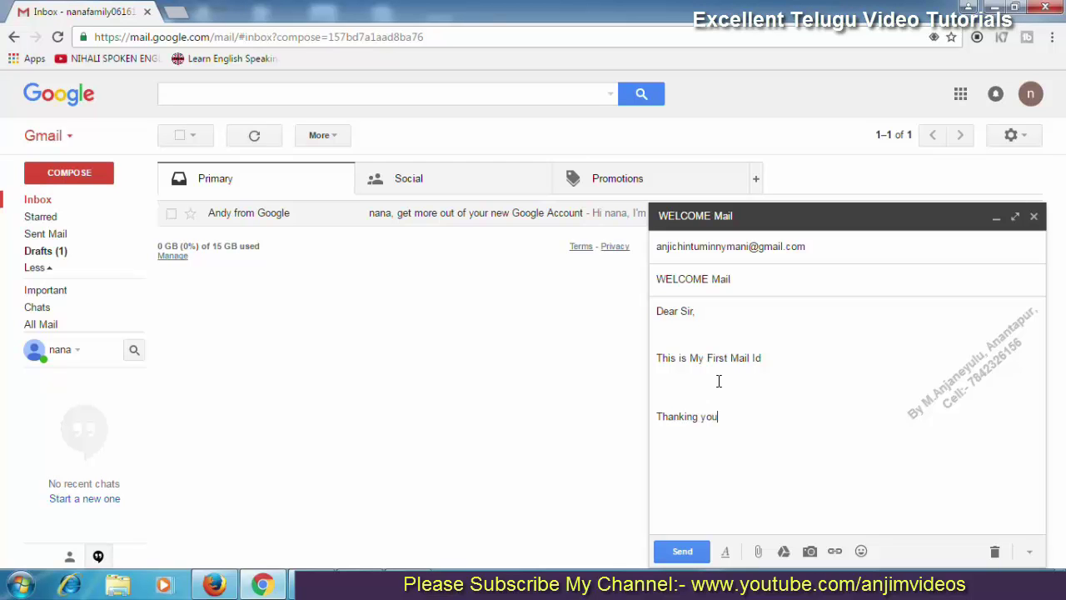
pyautogui.write('Wi')
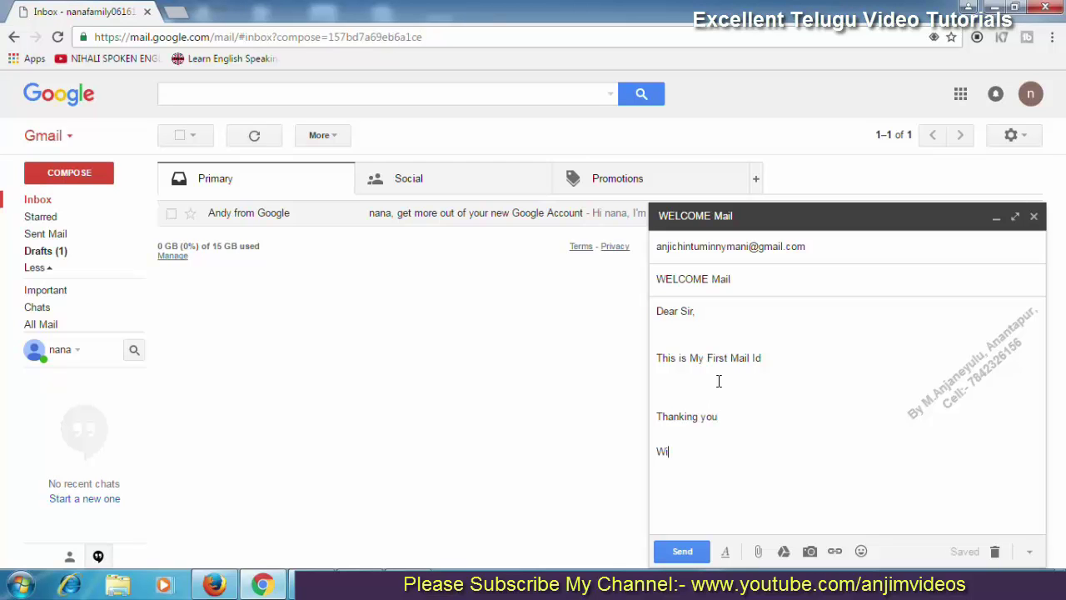
pyautogui.write('ards')
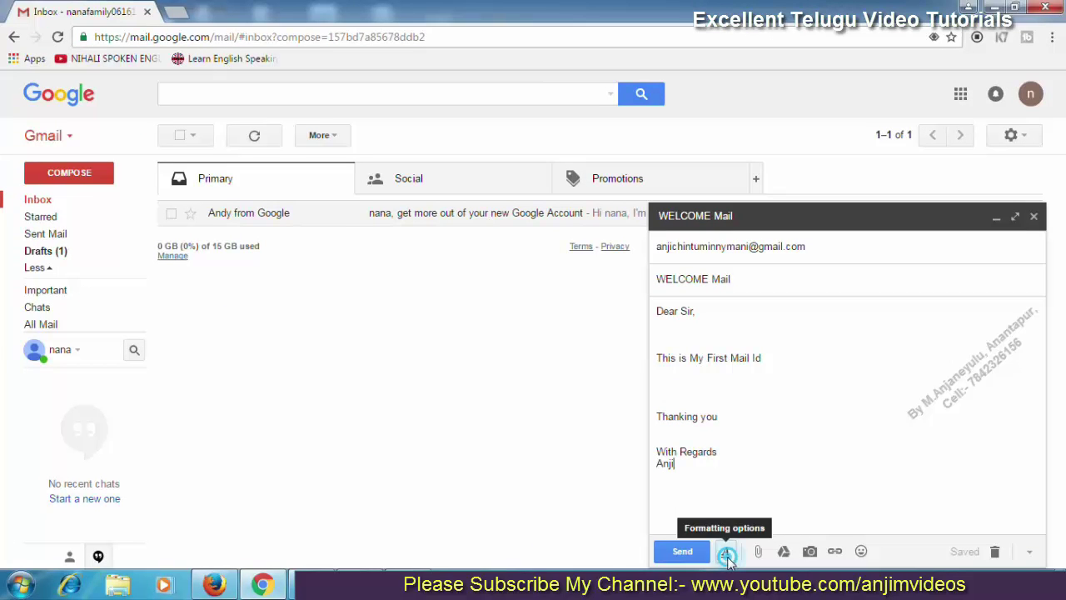
pyautogui.click(727, 551)
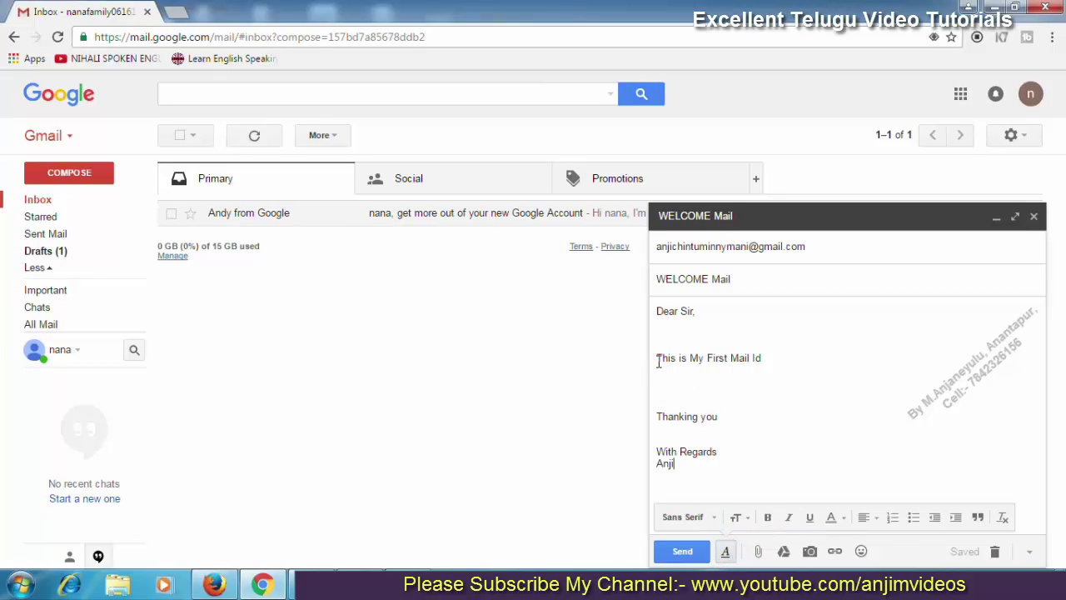
# Step: Make 'This is My First Mail Id' bold, italic, underlined, Huge and Comic Sans MS
pyautogui.moveTo(657, 357); pyautogui.dragTo(775, 369)
pyautogui.click(767, 517)
pyautogui.click(789, 517)
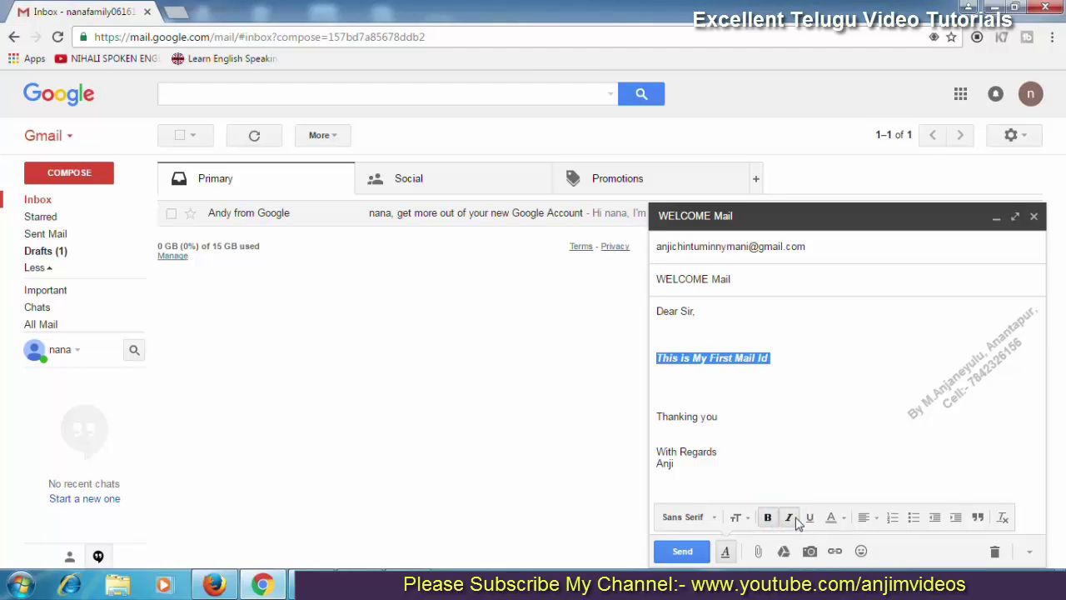
pyautogui.click(810, 517)
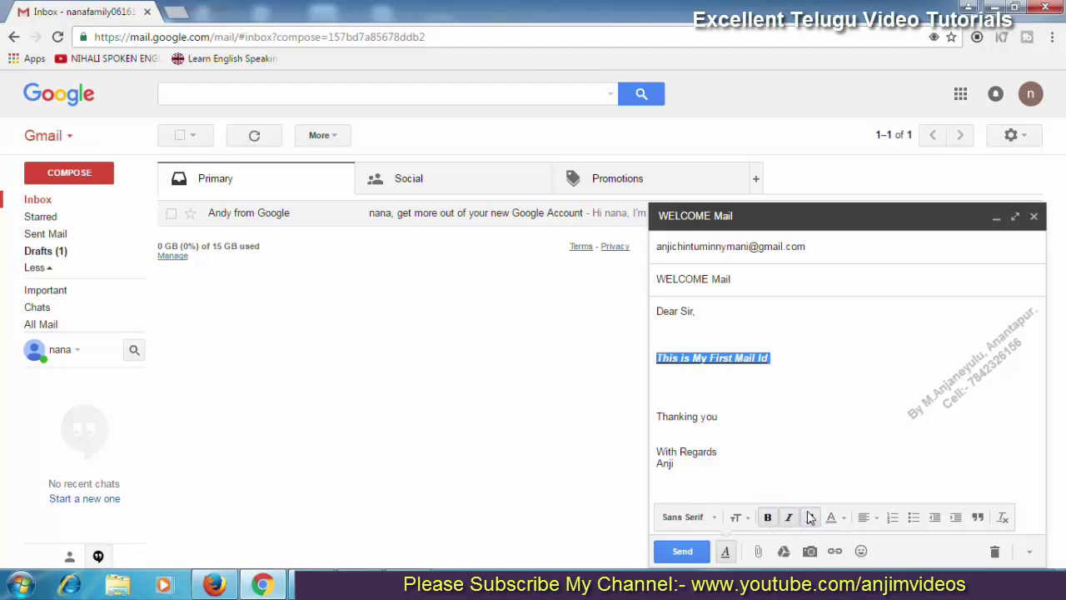
pyautogui.click(777, 364)
pyautogui.moveTo(771, 359); pyautogui.dragTo(658, 358)
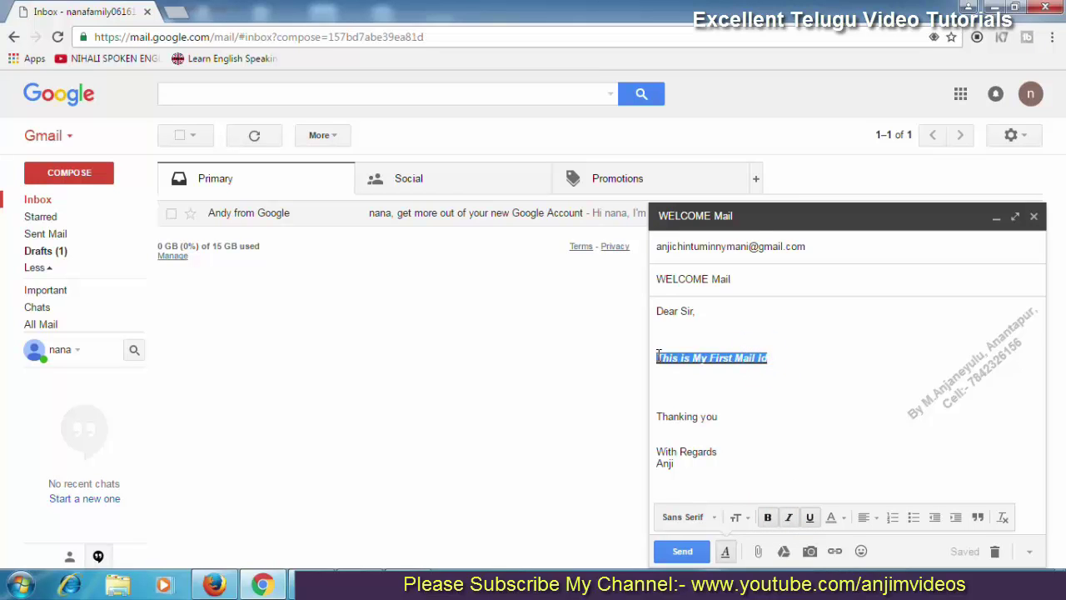
pyautogui.click(749, 518)
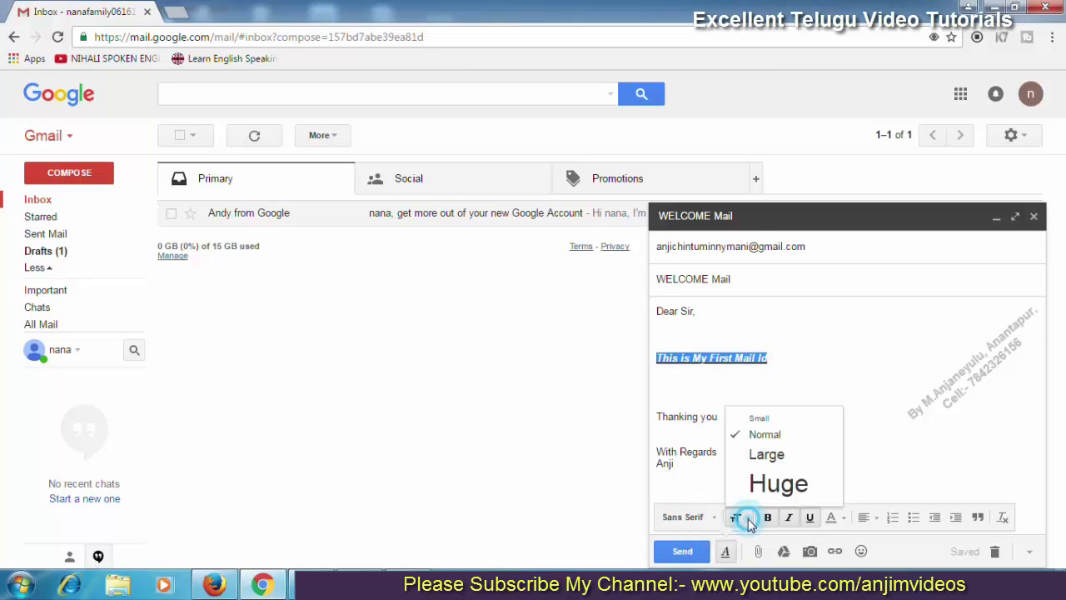
pyautogui.click(770, 483)
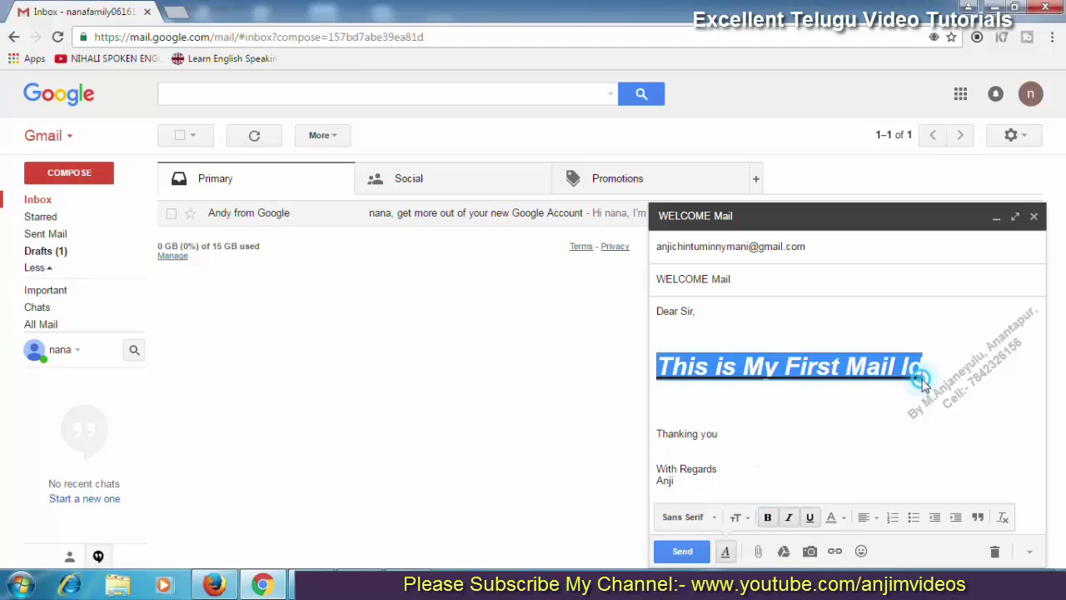
pyautogui.click(929, 374)
pyautogui.moveTo(926, 373); pyautogui.dragTo(643, 374)
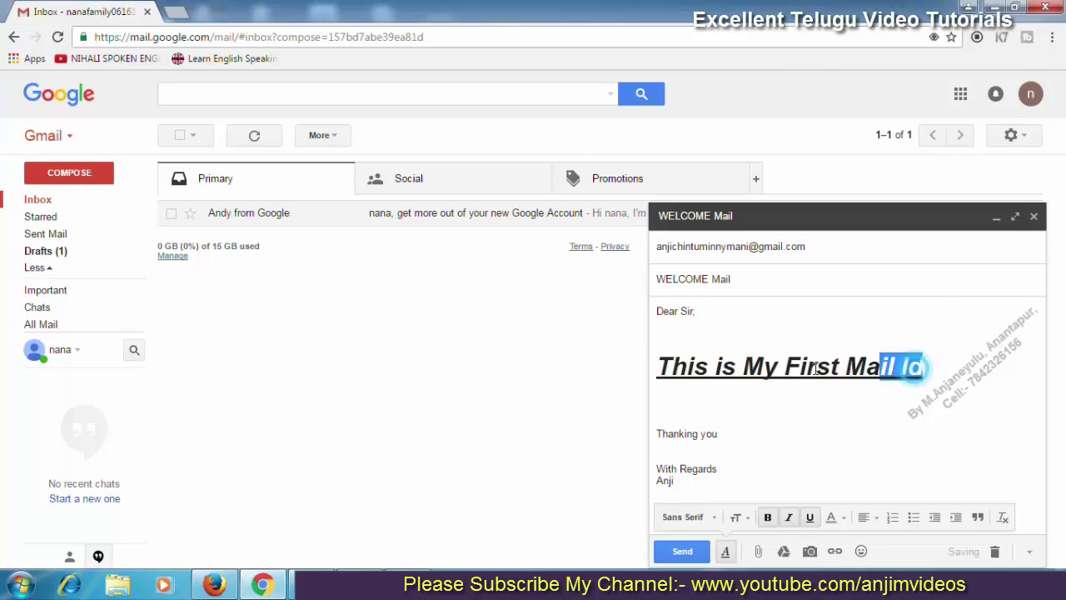
pyautogui.click(702, 515)
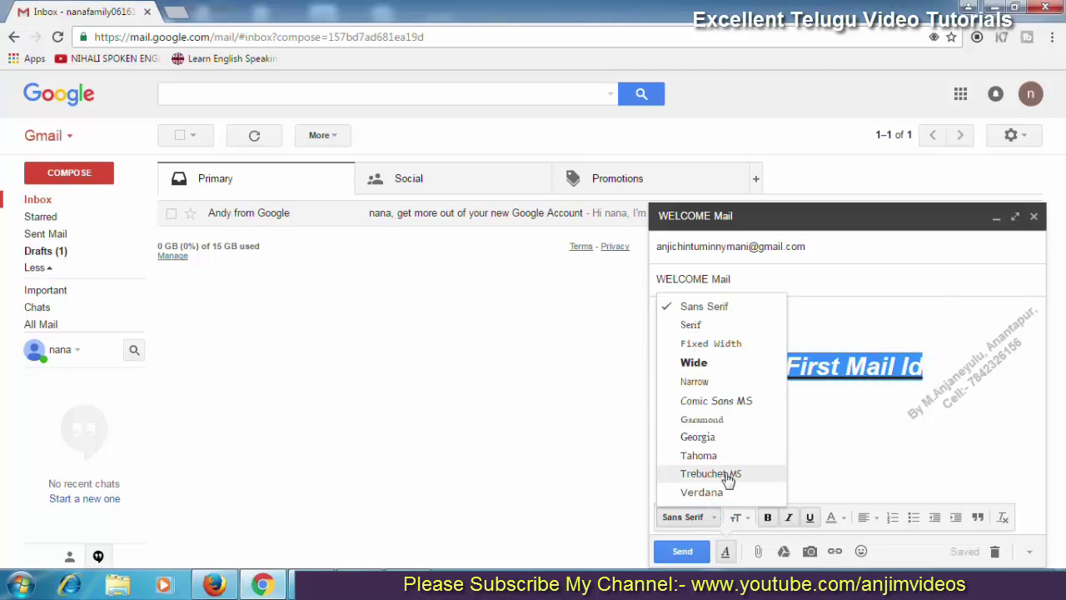
pyautogui.click(725, 401)
pyautogui.click(964, 386)
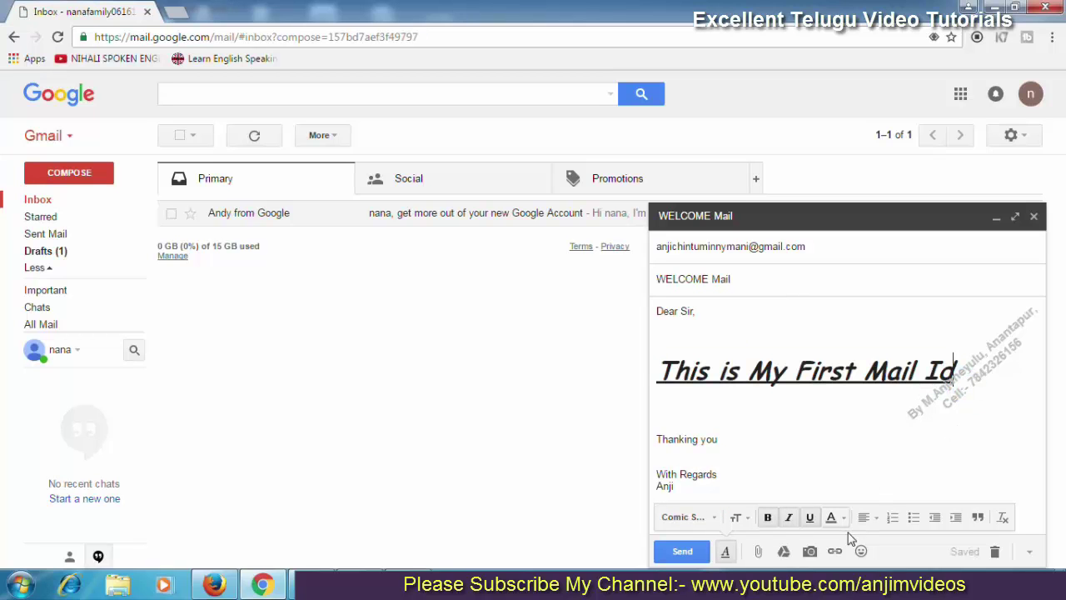
# Step: Give the line blue text and a yellow background
pyautogui.moveTo(976, 377); pyautogui.dragTo(655, 371)
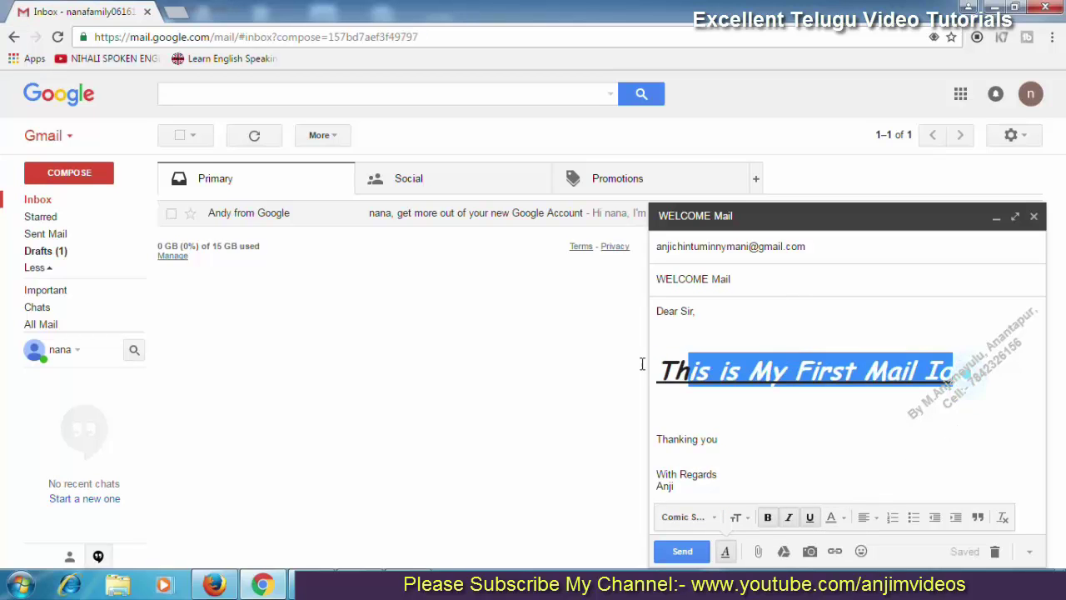
pyautogui.click(839, 518)
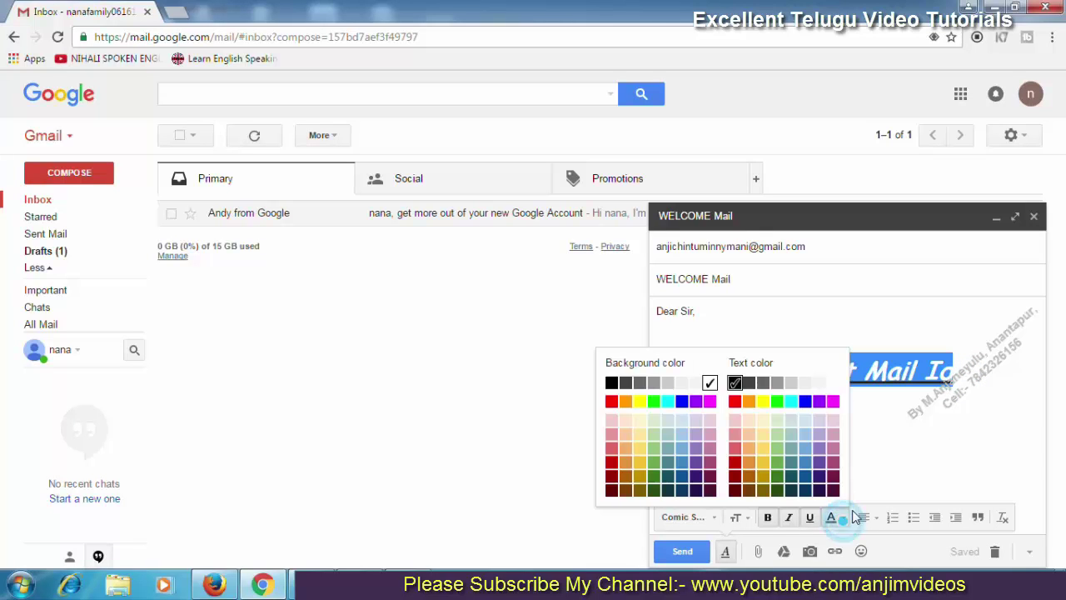
pyautogui.click(805, 401)
pyautogui.click(946, 413)
pyautogui.moveTo(964, 371); pyautogui.dragTo(656, 371)
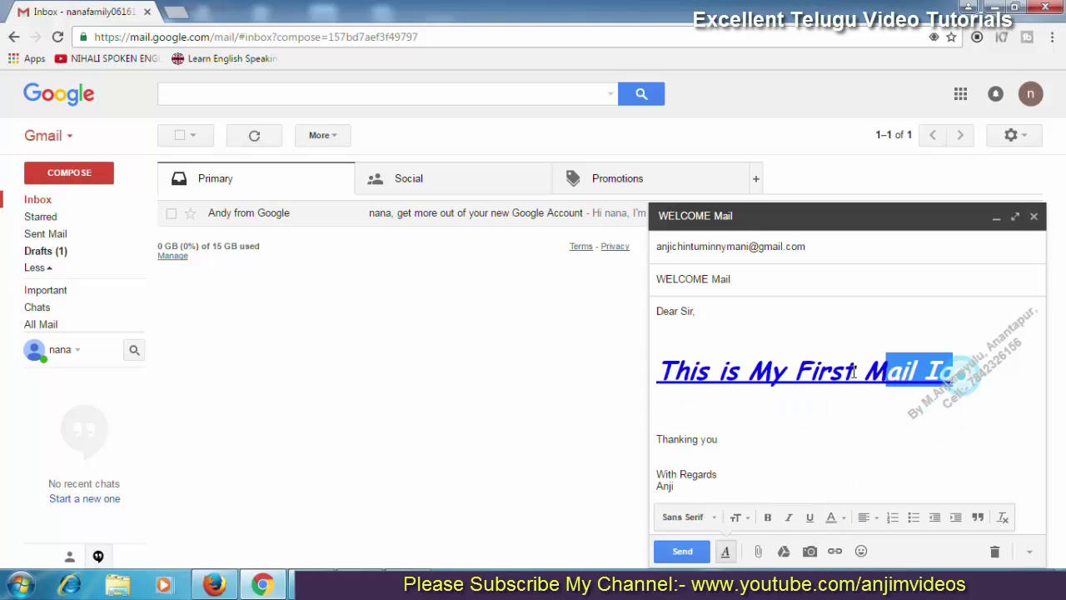
pyautogui.click(839, 517)
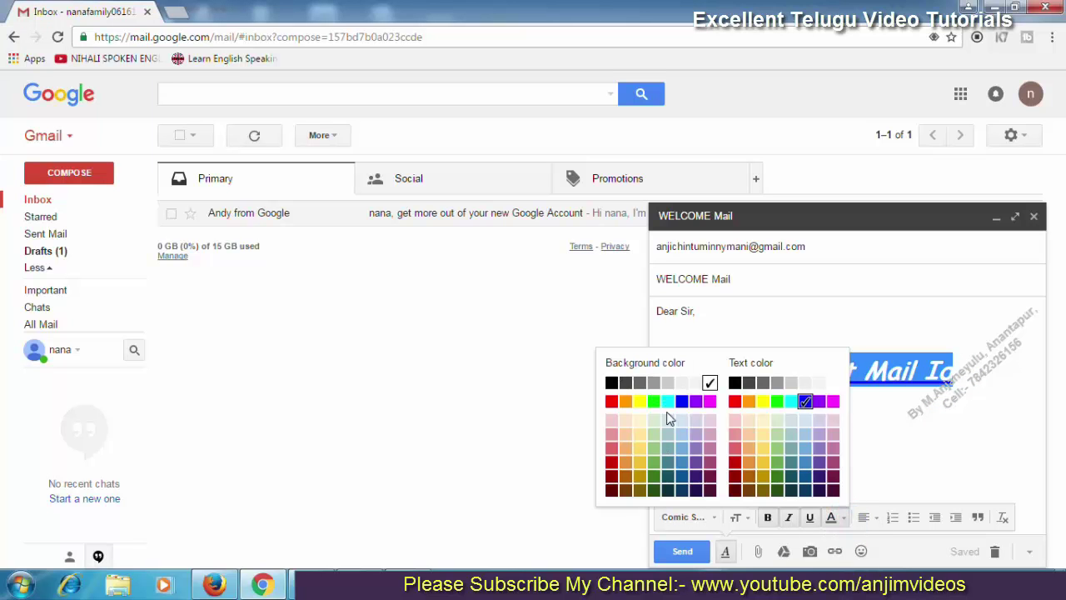
pyautogui.click(641, 405)
pyautogui.click(977, 427)
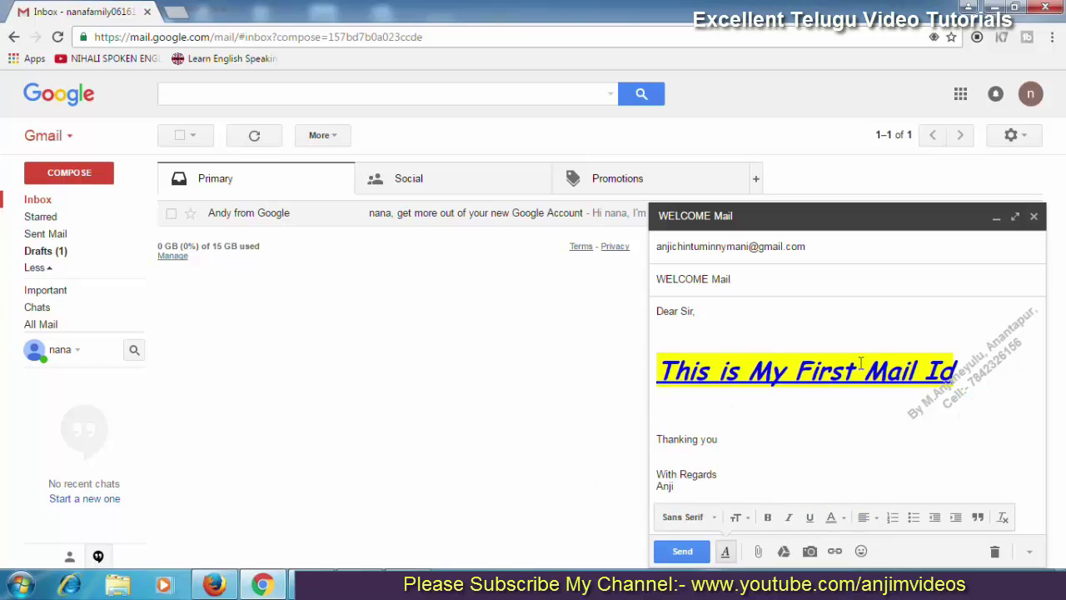
# Step: Try center, right and left alignment and list toggles, then remove all formatting from the line
pyautogui.moveTo(958, 373); pyautogui.dragTo(655, 385)
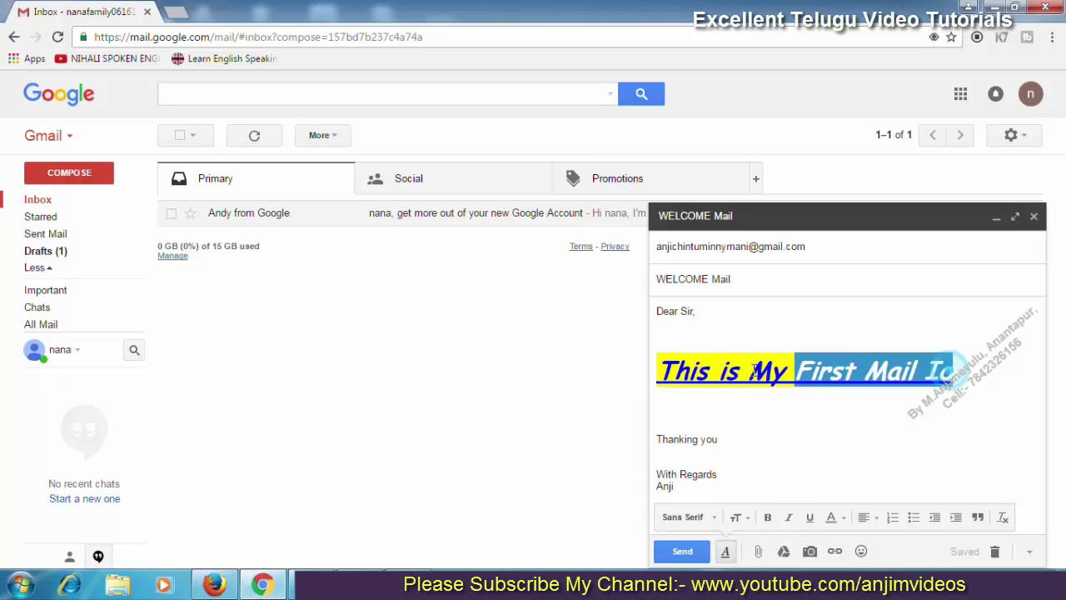
pyautogui.click(881, 523)
pyautogui.click(867, 449)
pyautogui.click(879, 517)
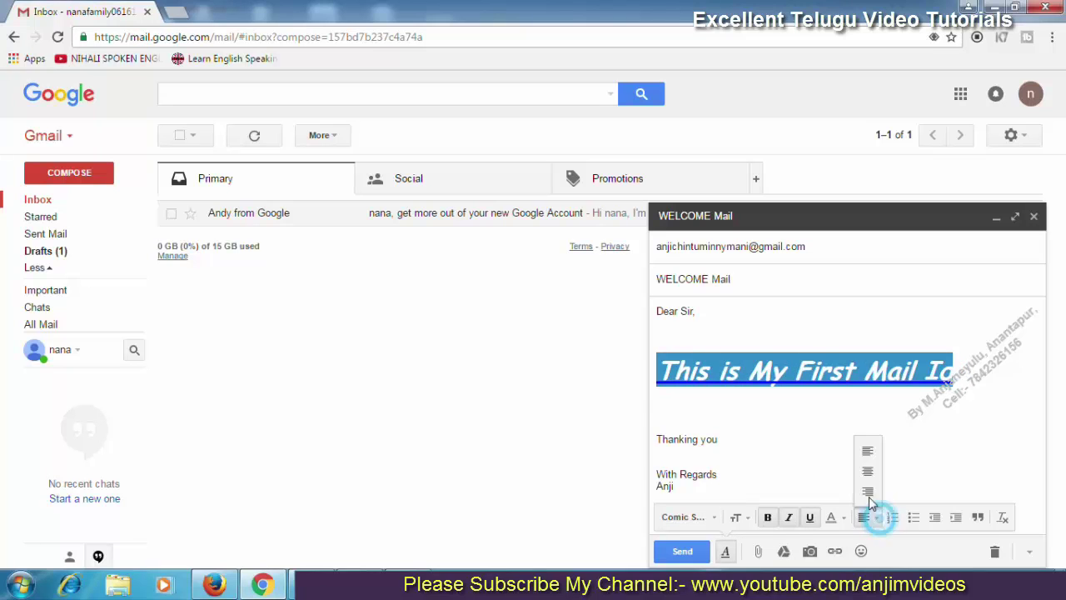
pyautogui.click(867, 469)
pyautogui.click(876, 516)
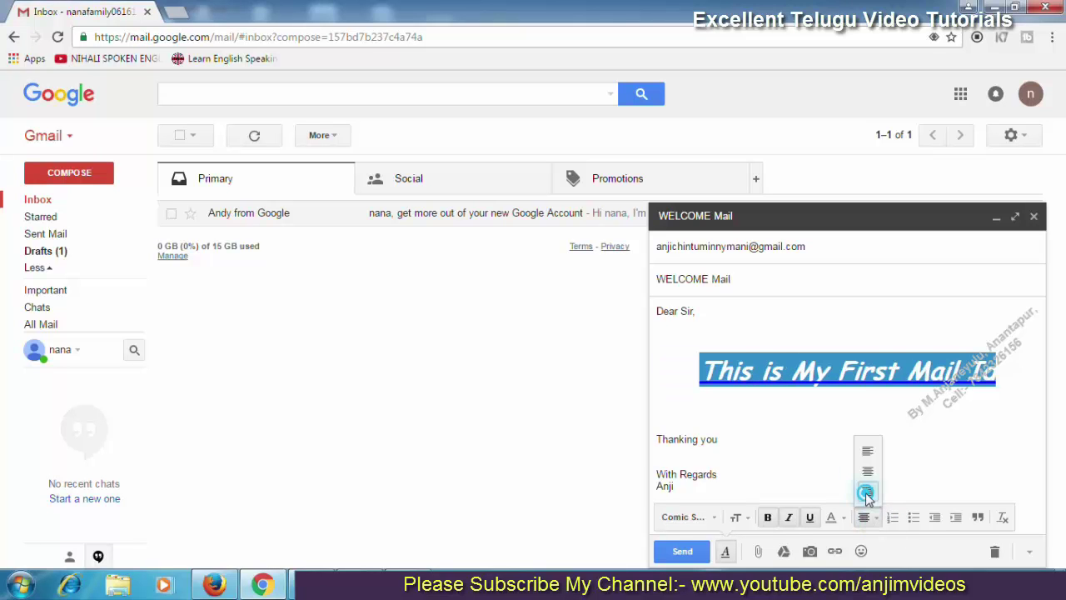
pyautogui.click(867, 493)
pyautogui.click(873, 516)
pyautogui.click(867, 449)
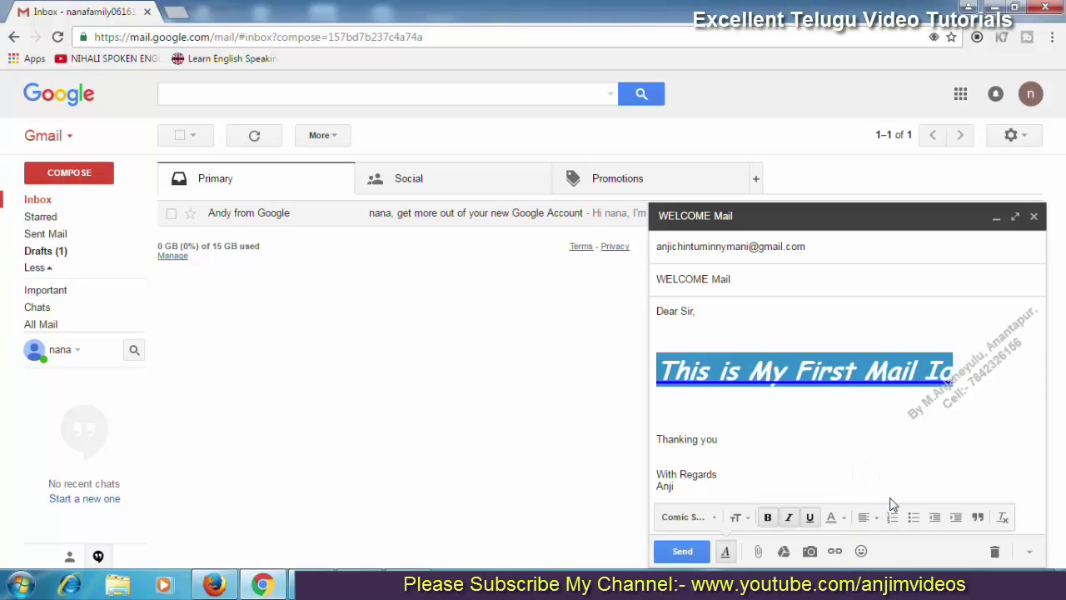
pyautogui.click(892, 517)
pyautogui.click(891, 517)
pyautogui.click(914, 517)
pyautogui.click(913, 518)
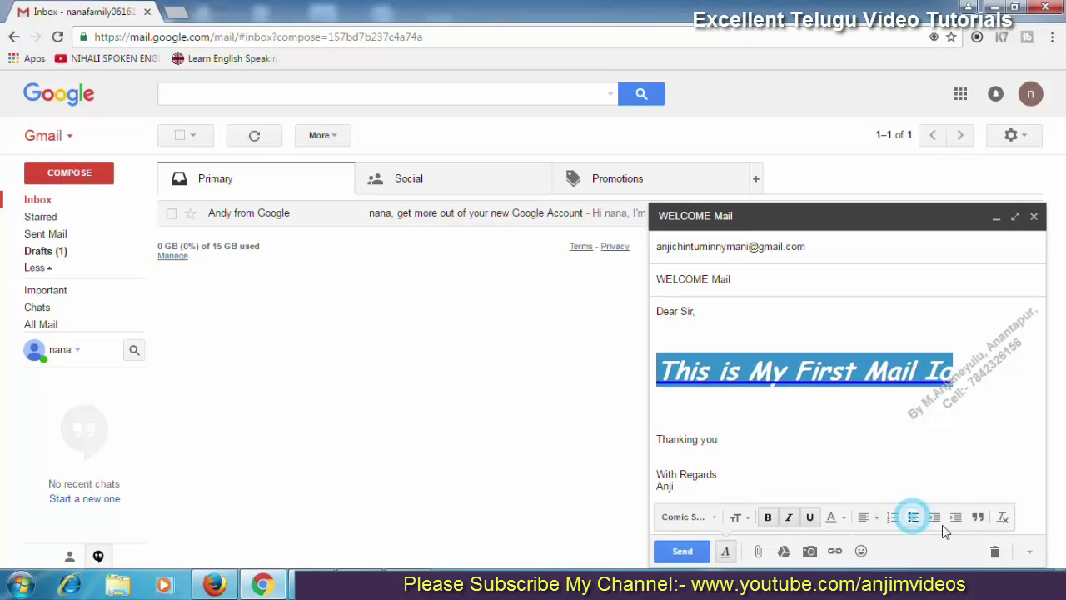
pyautogui.click(1004, 518)
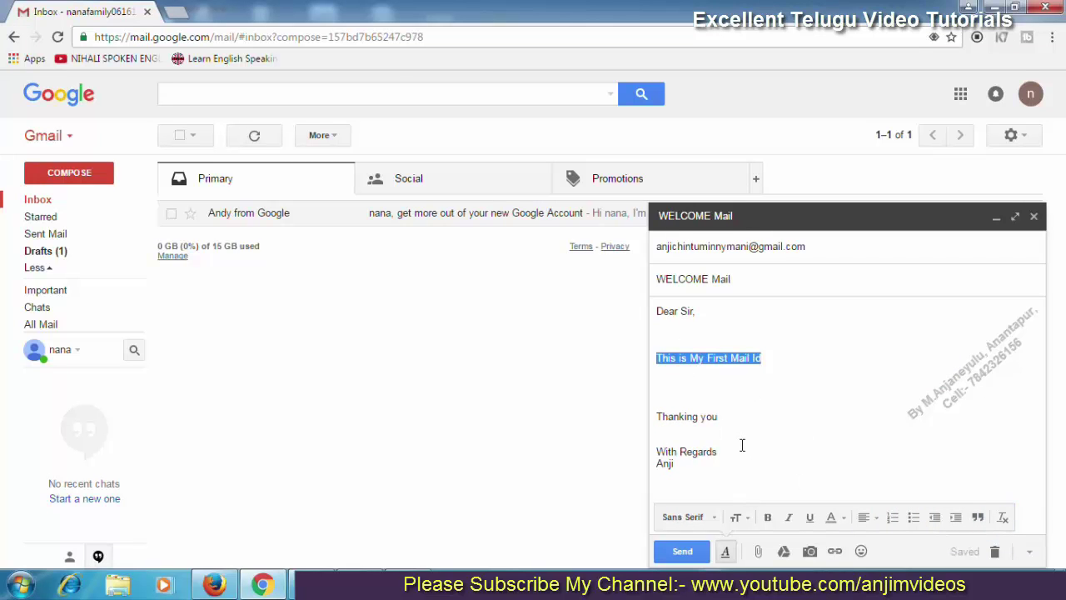
# Step: Insert five smiley emojis on a new line below 'This is My First Mail Id'
pyautogui.click(739, 396)
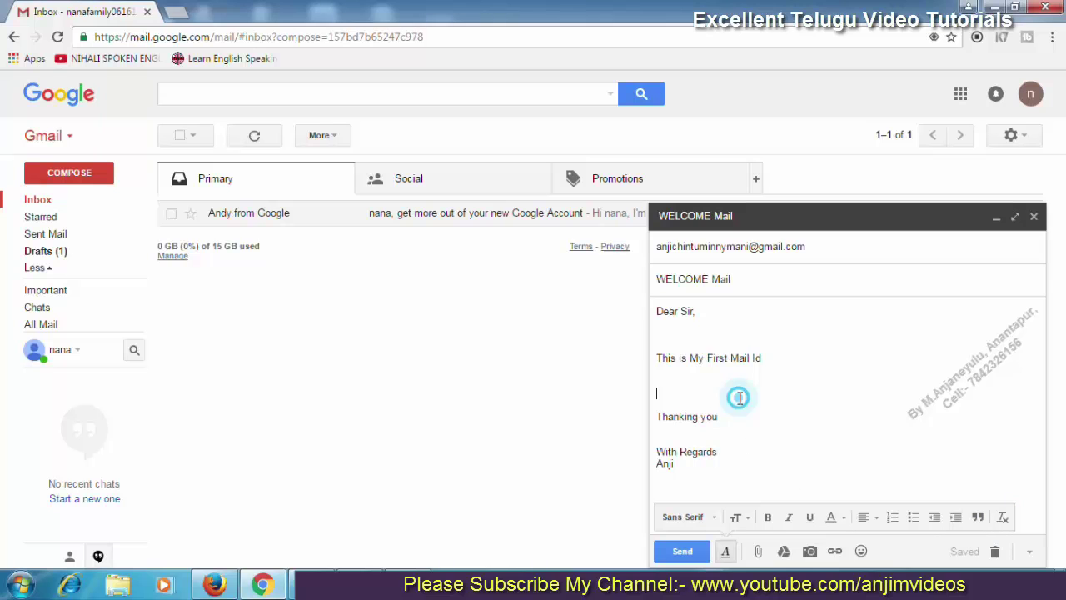
pyautogui.click(862, 551)
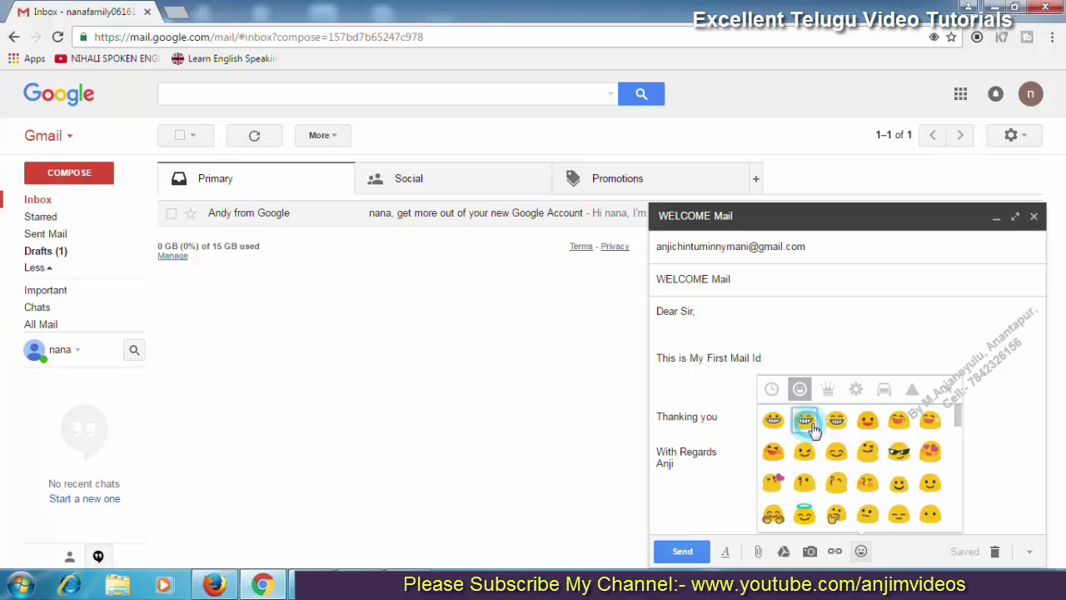
pyautogui.click(803, 419)
pyautogui.click(835, 419)
pyautogui.click(865, 424)
pyautogui.click(837, 482)
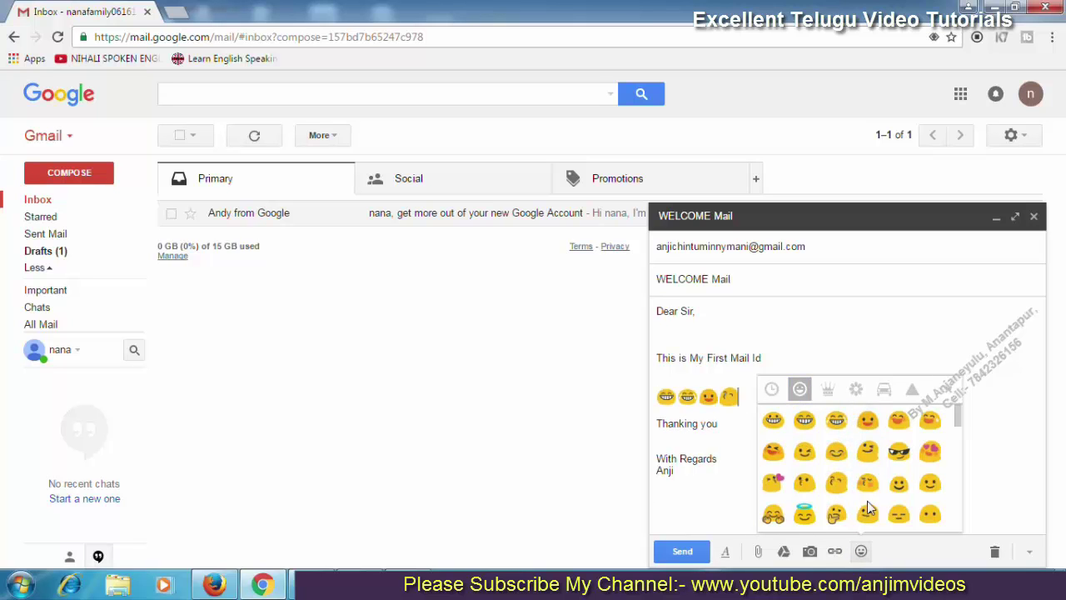
pyautogui.click(867, 511)
pyautogui.click(828, 388)
pyautogui.click(856, 388)
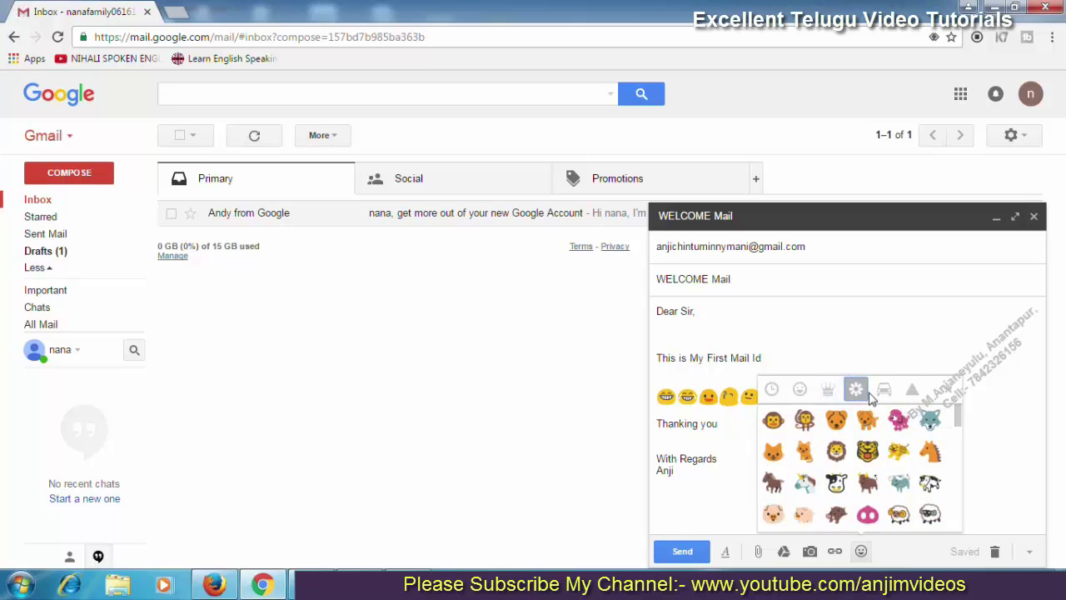
pyautogui.click(885, 391)
pyautogui.click(912, 389)
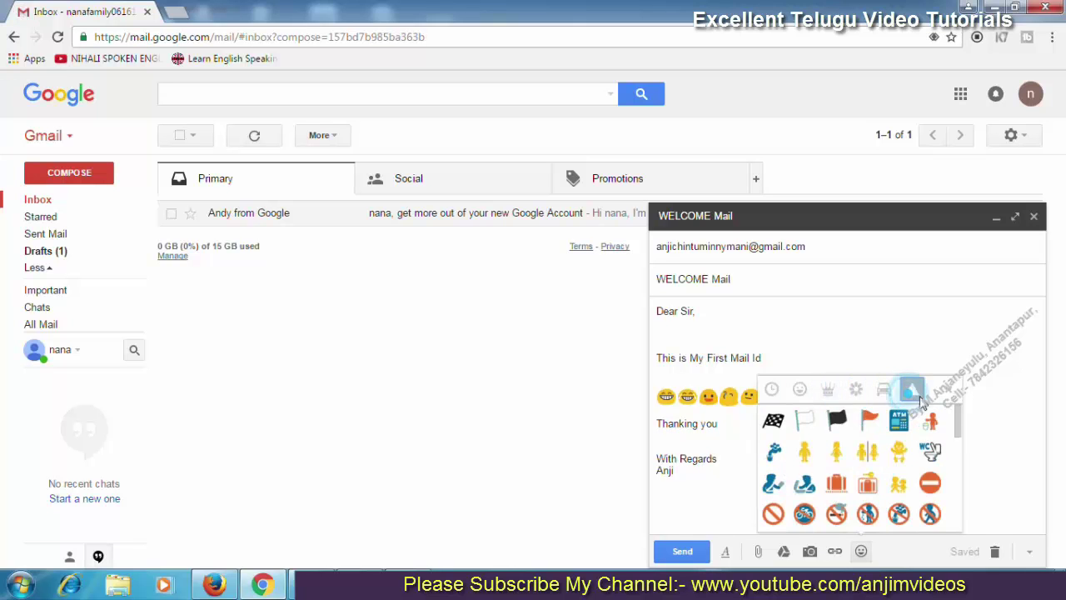
# Step: Upload IMG_0006 from the Tour Photos folder as an inline image in the body
pyautogui.click(809, 552)
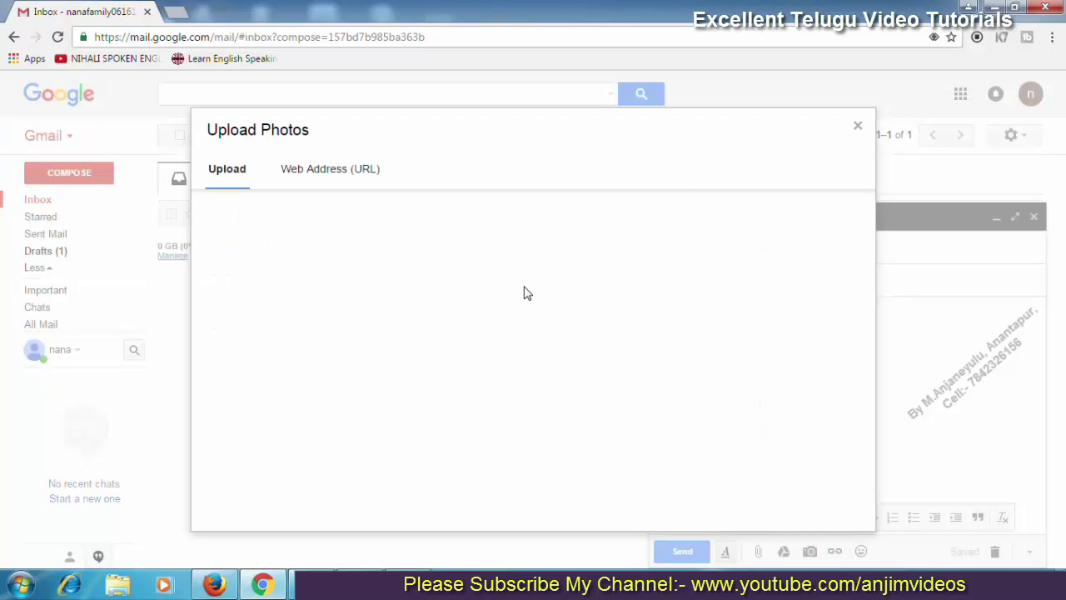
pyautogui.click(524, 359)
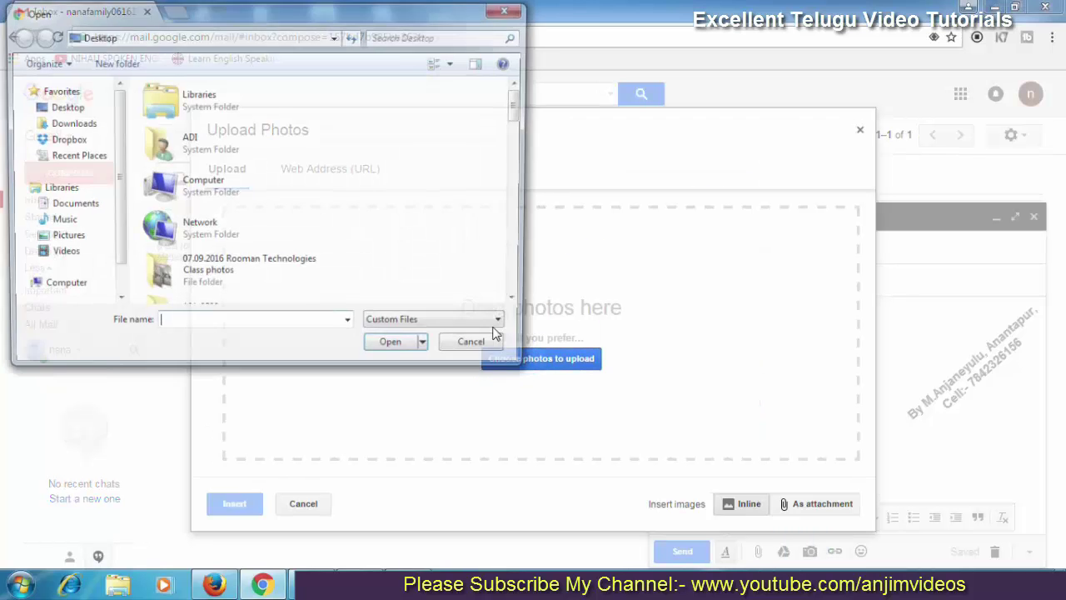
pyautogui.click(191, 242)
pyautogui.scroll(-5, 209, 260)
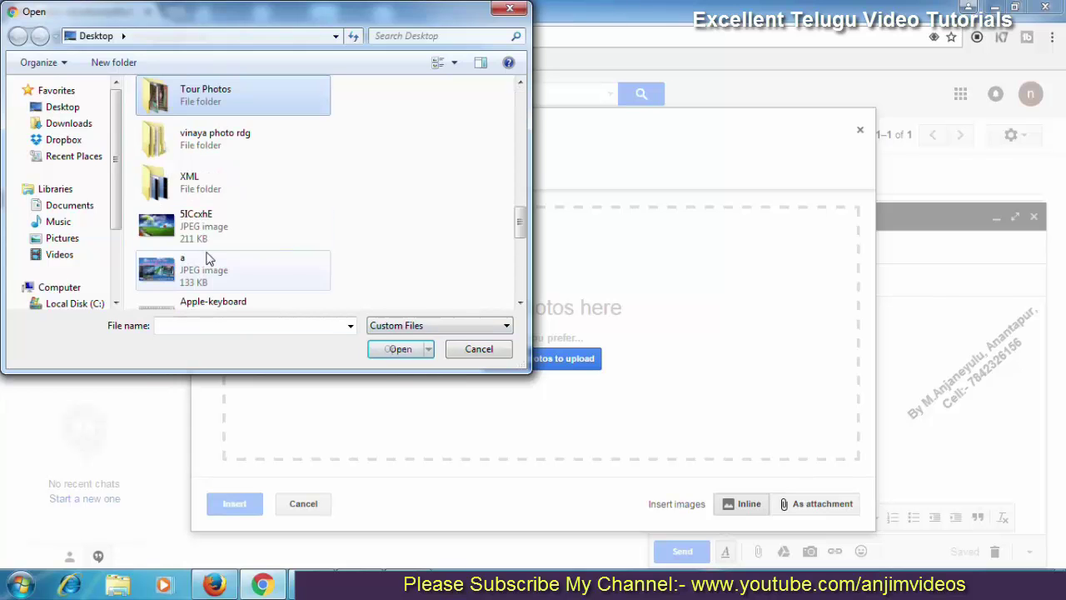
pyautogui.doubleClick(166, 106)
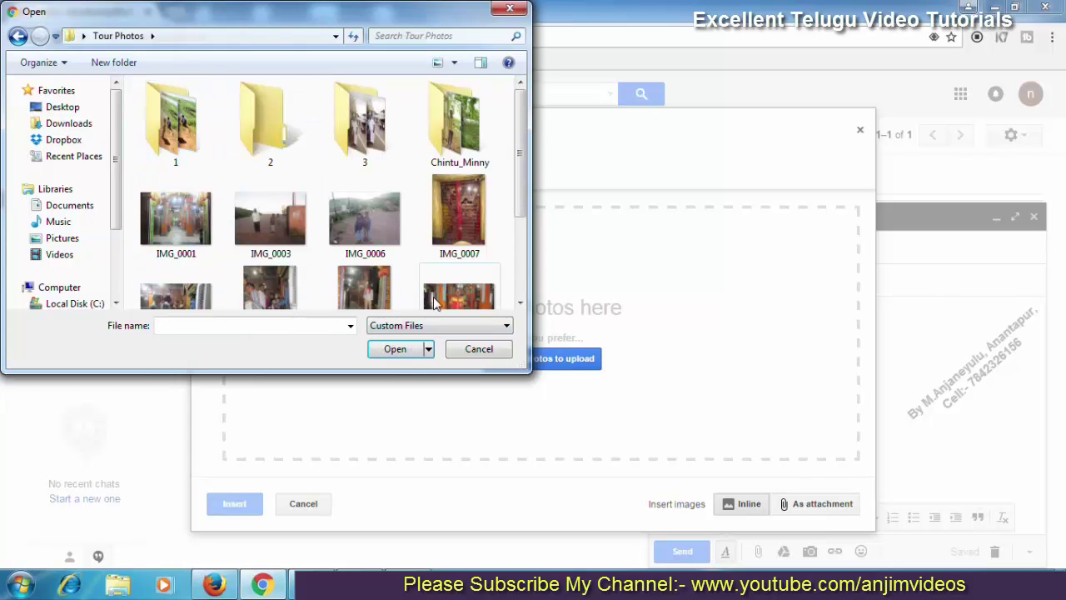
pyautogui.click(364, 218)
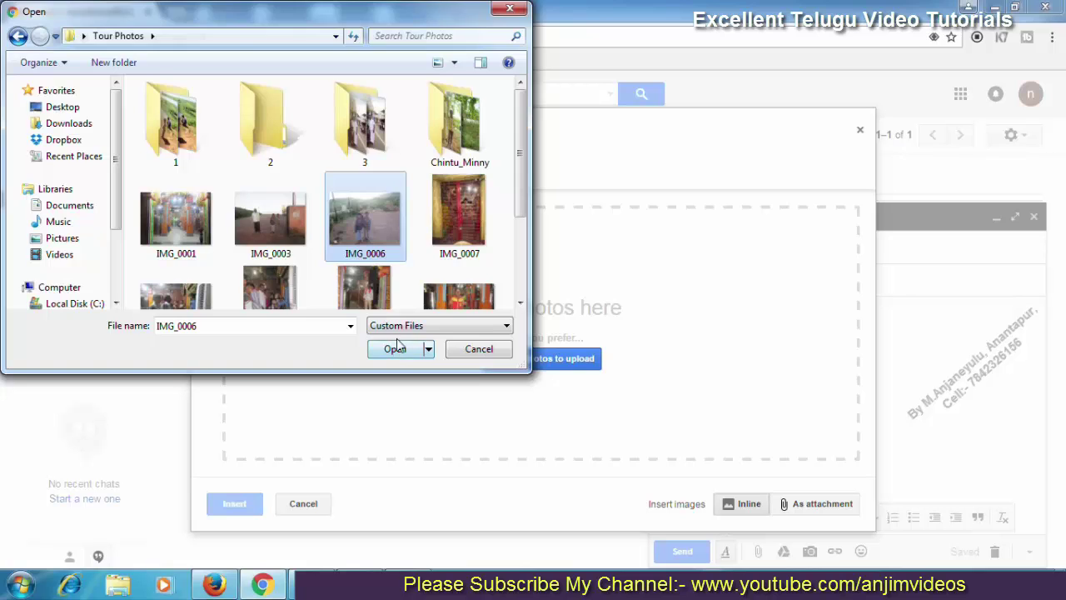
pyautogui.click(397, 348)
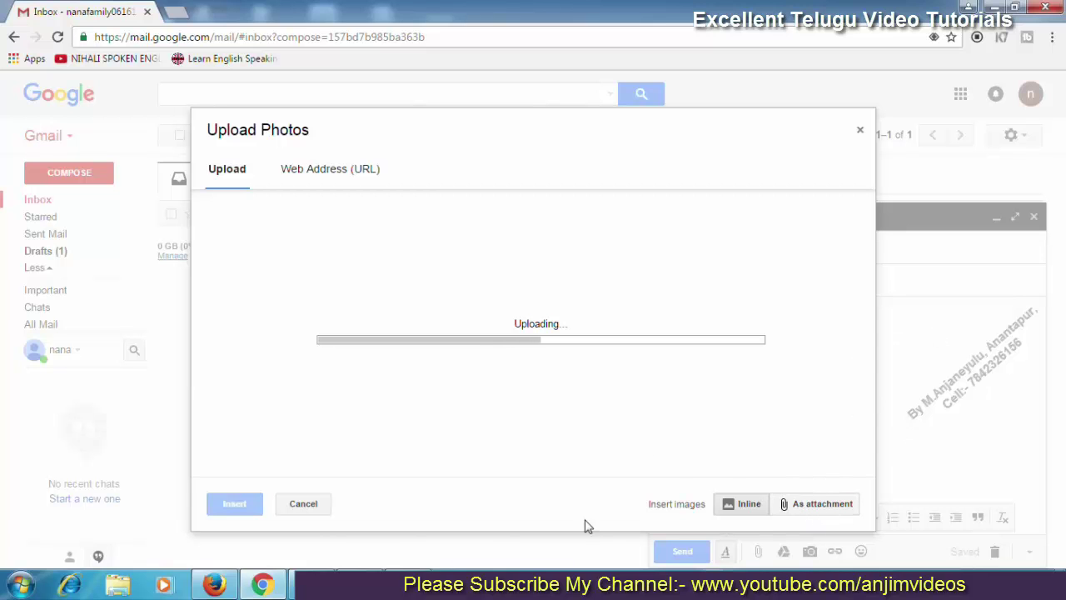
pyautogui.moveTo(359, 584)
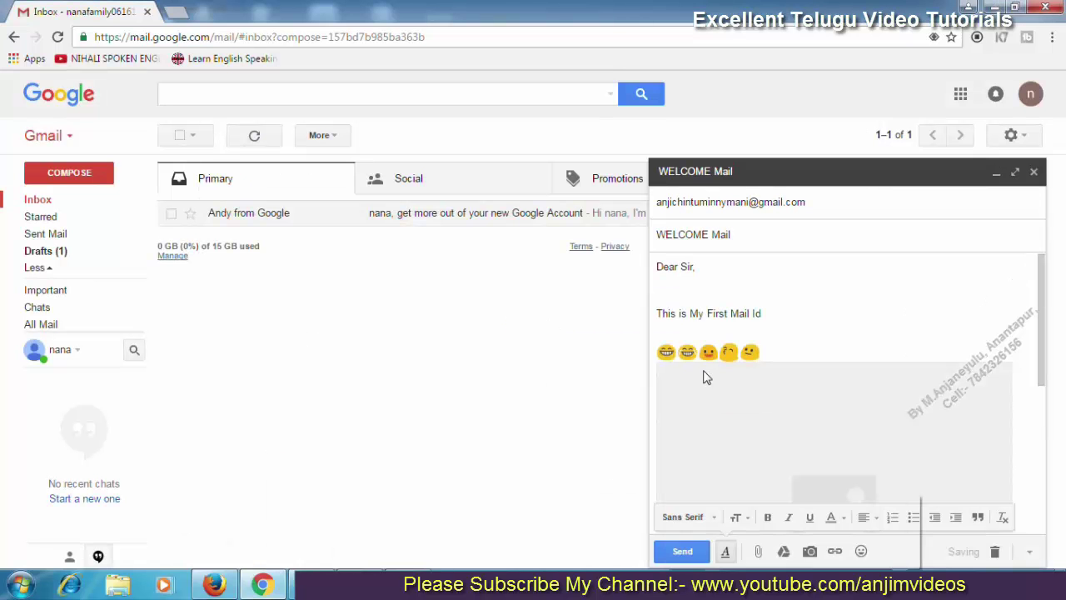
pyautogui.click(906, 506)
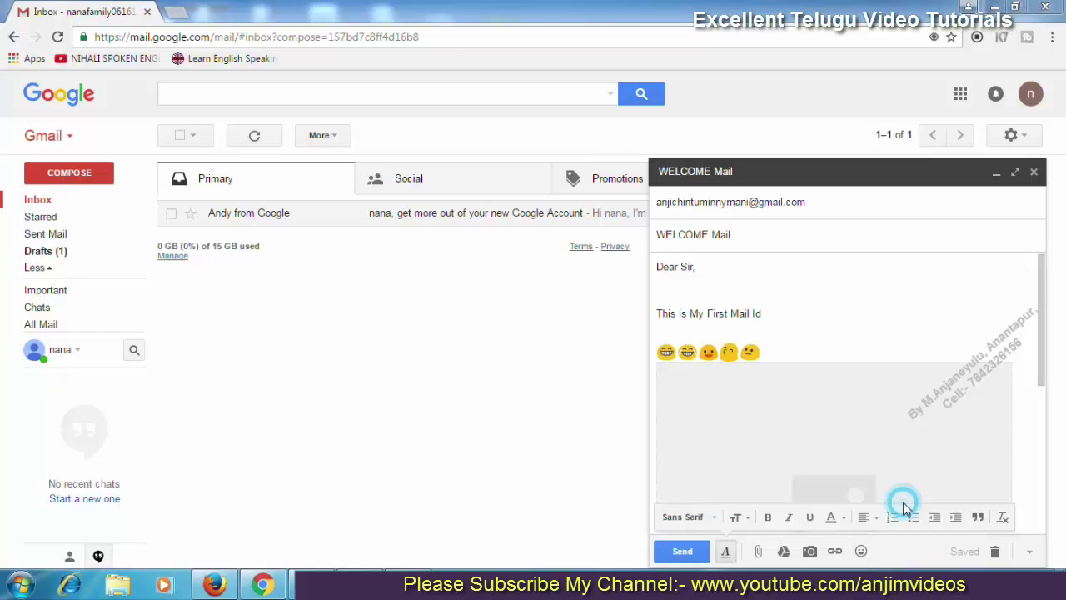
pyautogui.moveTo(1047, 370); pyautogui.dragTo(1022, 505)
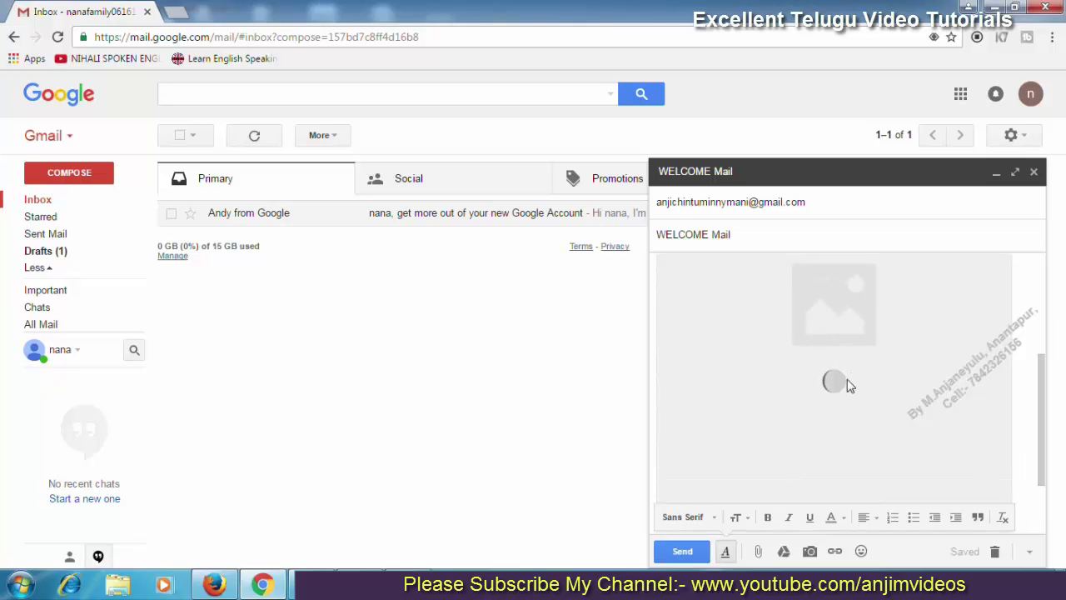
# Step: Send the WELCOME Mail without waiting for its images, then go to Sent Mail
pyautogui.click(684, 552)
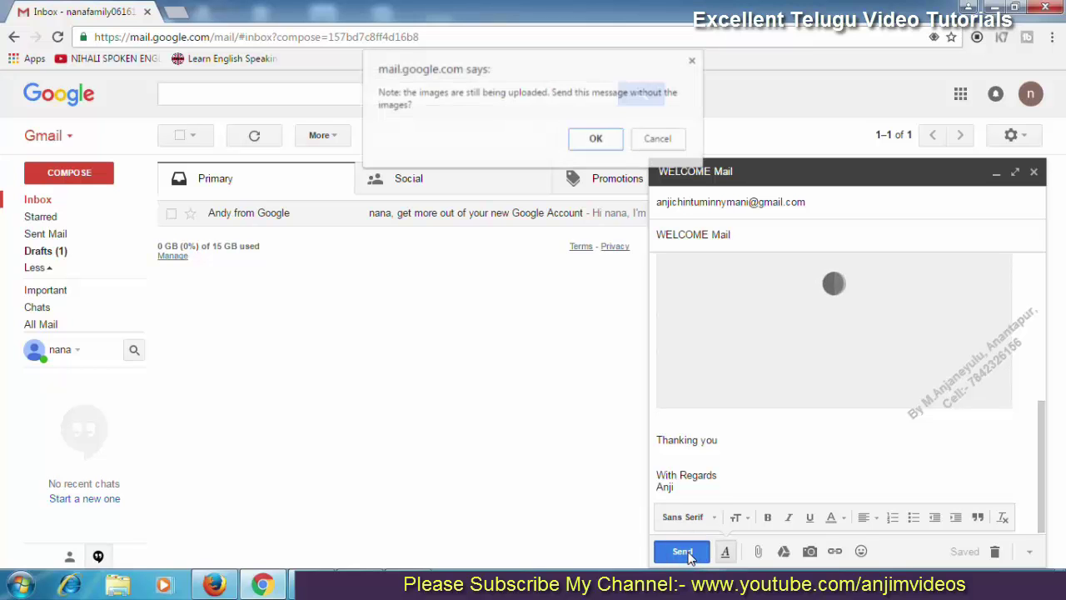
pyautogui.click(590, 142)
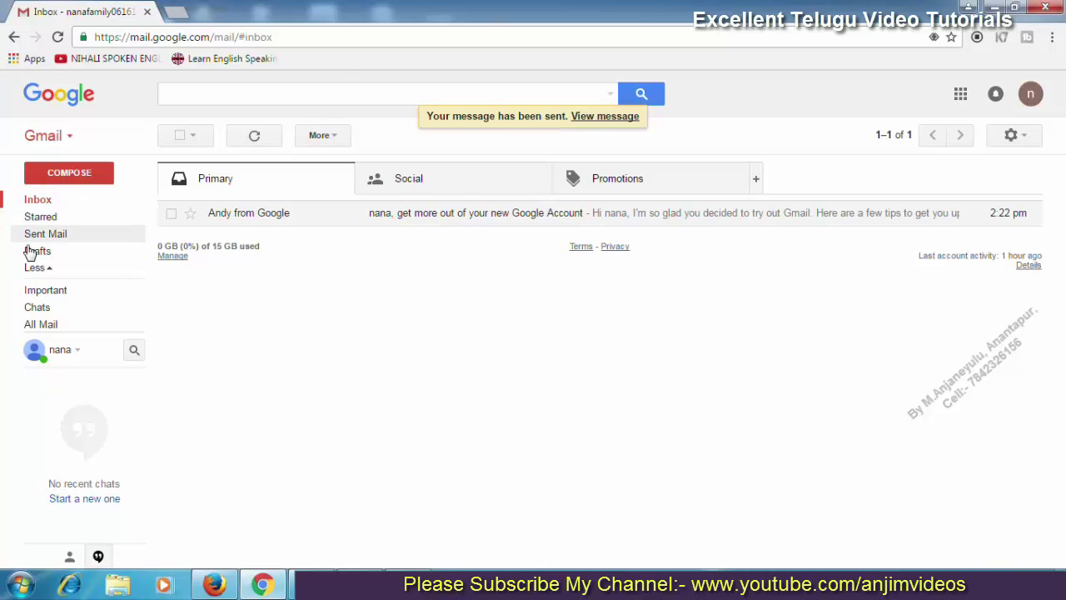
pyautogui.moveTo(41, 250)
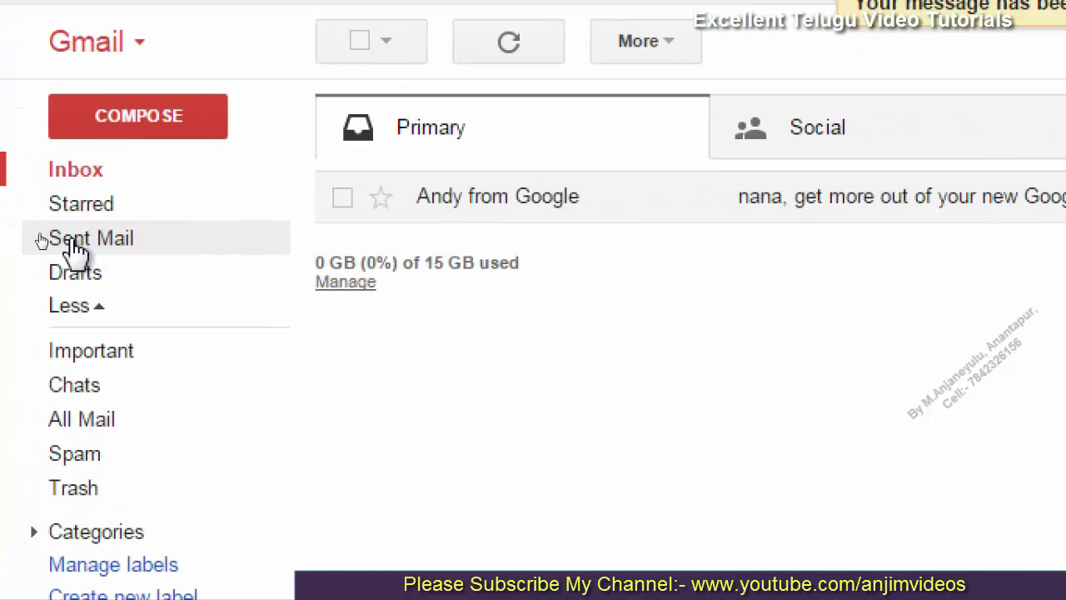
pyautogui.click(47, 241)
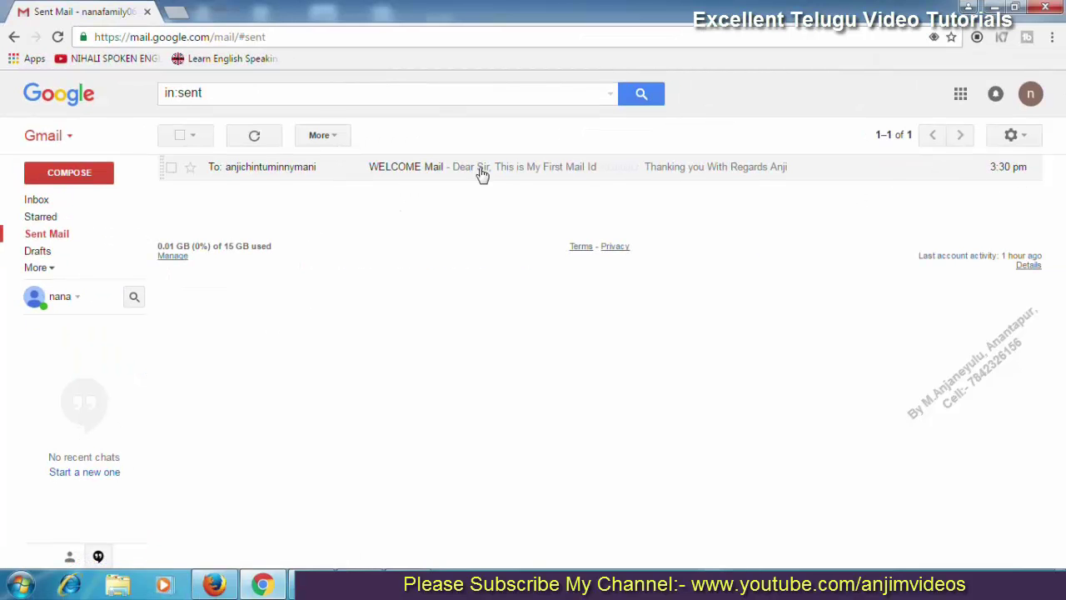
# Step: Read the sent WELCOME Mail with its emojis and return to the Sent Mail list
pyautogui.click(442, 170)
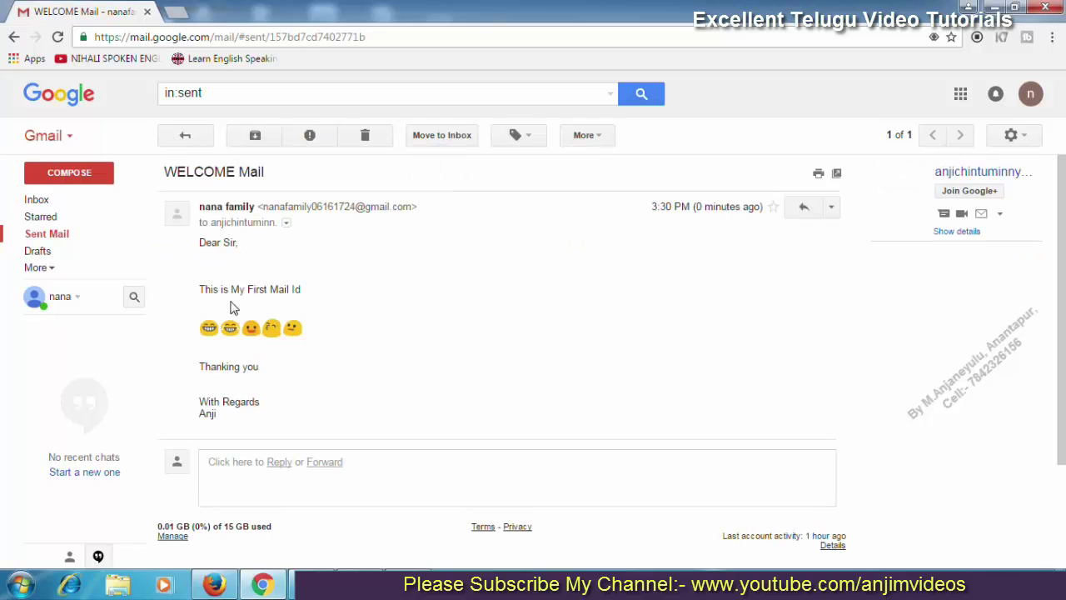
pyautogui.scroll(-3, 269, 283)
pyautogui.scroll(3, 271, 287)
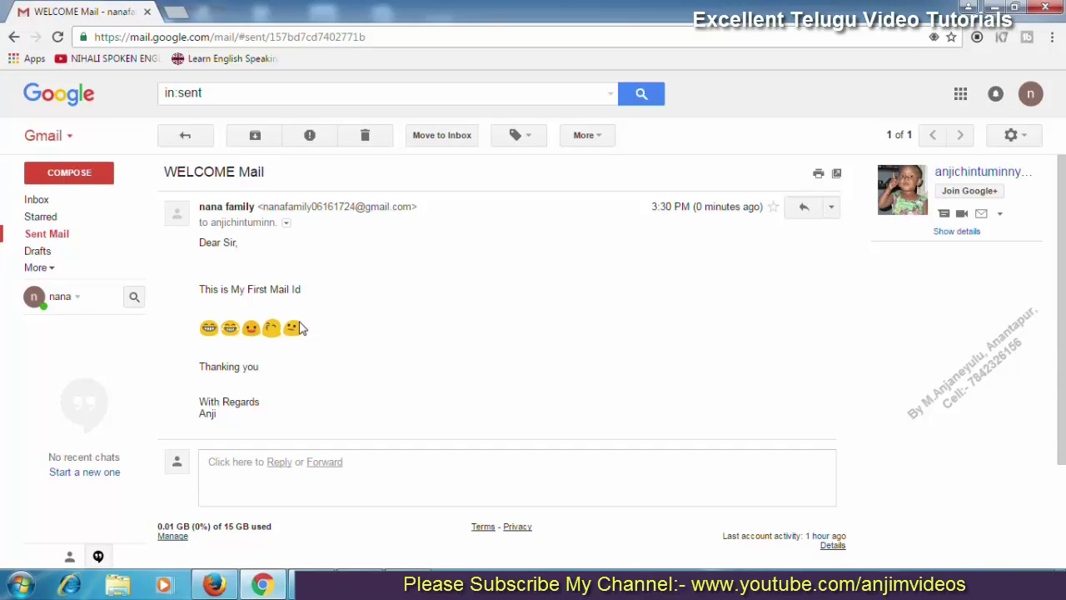
pyautogui.click(185, 137)
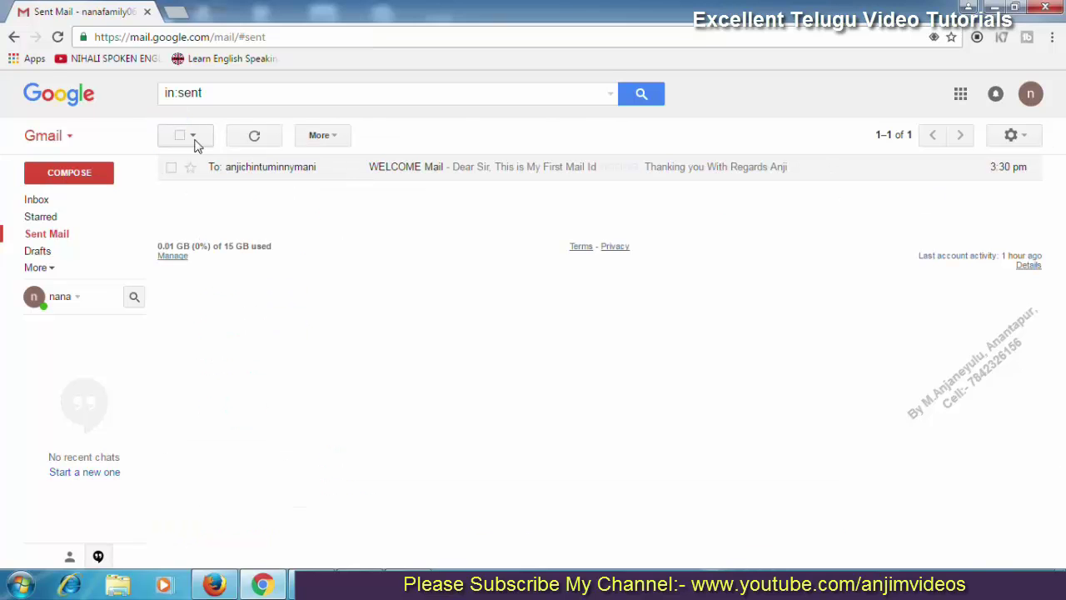
# Step: Compose a test message to 'sdfasdfsdfas@gmail' with subject 'sdfa' and body 'sfasdf'
pyautogui.click(84, 173)
pyautogui.write('aaa')
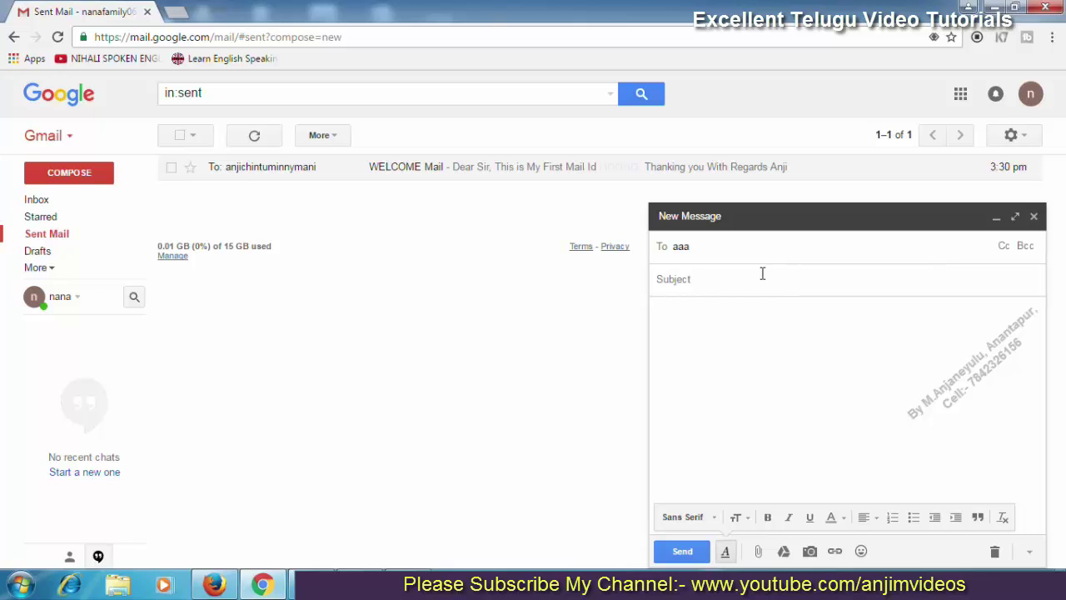
pyautogui.press('BackSpace')
pyautogui.press('BackSpace')
pyautogui.press('BackSpace')
pyautogui.write('sdfasdfsdfas@gmail')
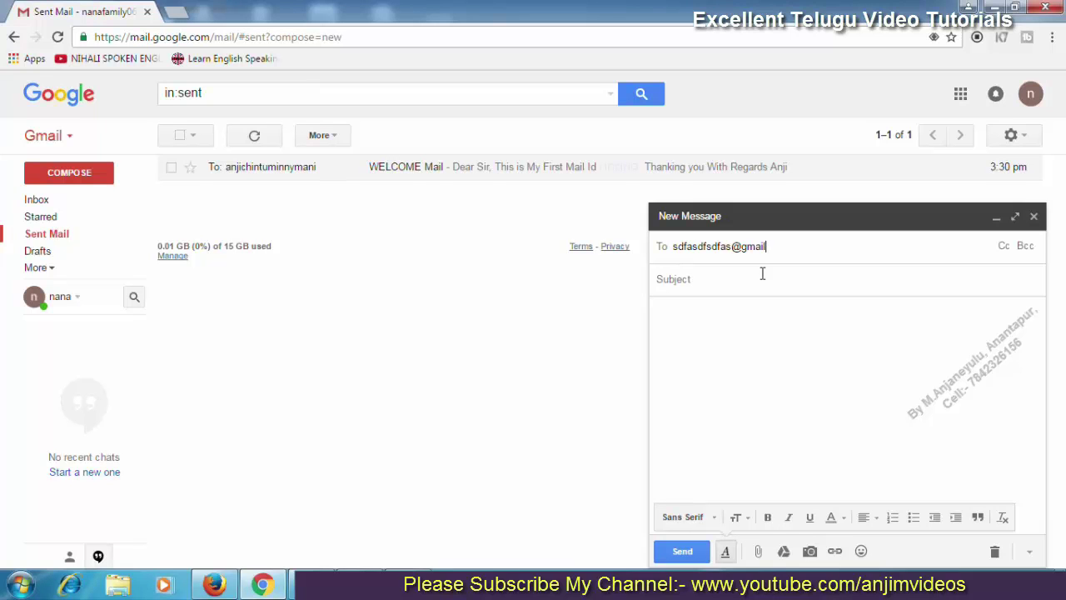
pyautogui.click(750, 271)
pyautogui.write('sdfa')
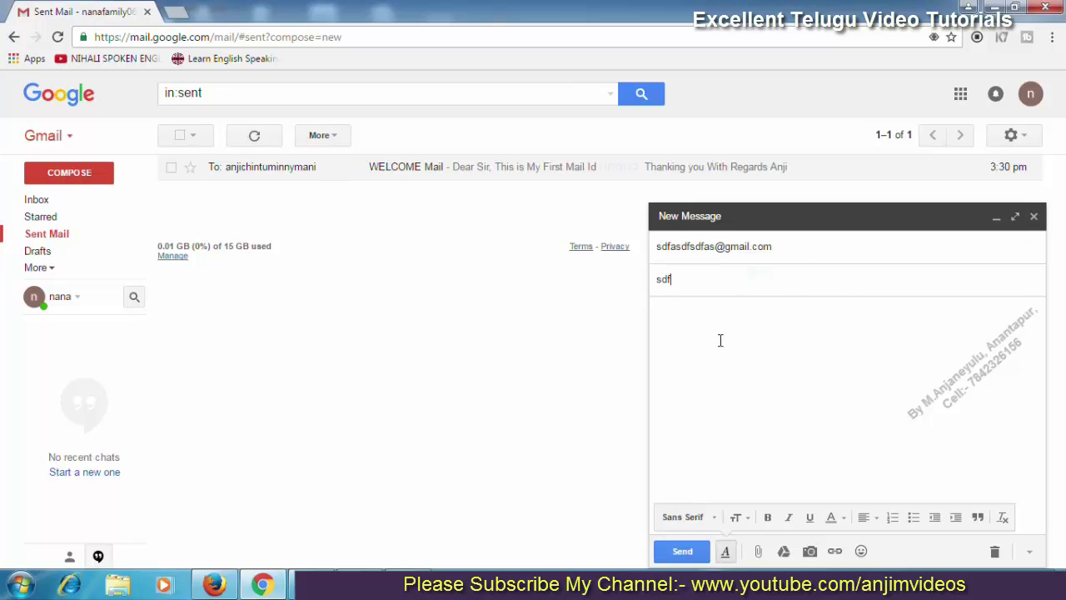
pyautogui.click(721, 340)
pyautogui.write('sfasdf')
# Step: Send the test message and reload the Inbox
pyautogui.click(683, 550)
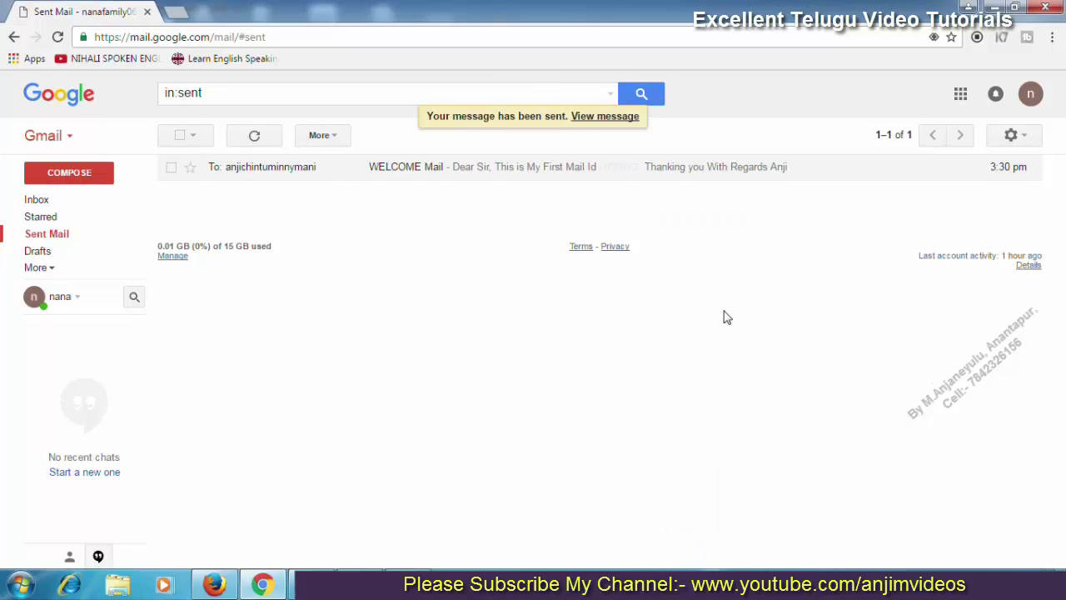
pyautogui.click(39, 200)
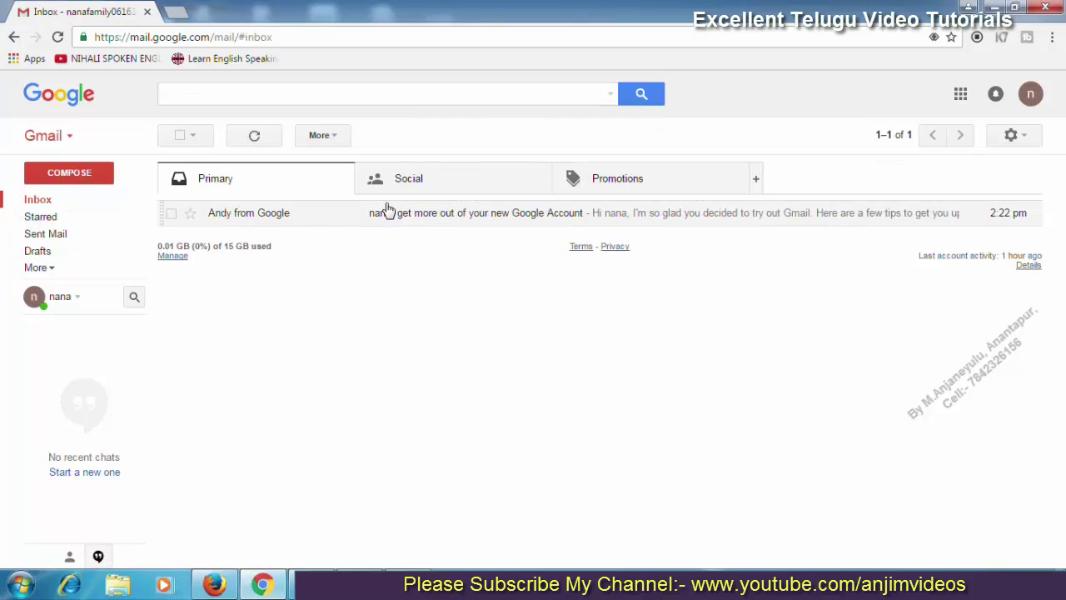
pyautogui.click(59, 200)
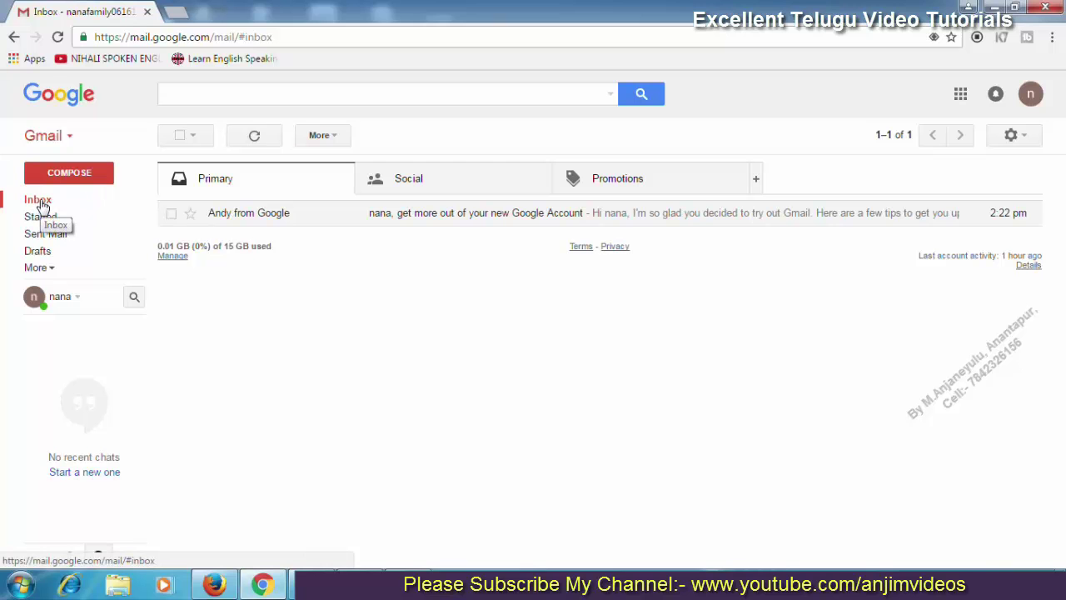
# Step: Toggle the extra folder list, return to the Inbox, and start a blank new message
pyautogui.click(43, 268)
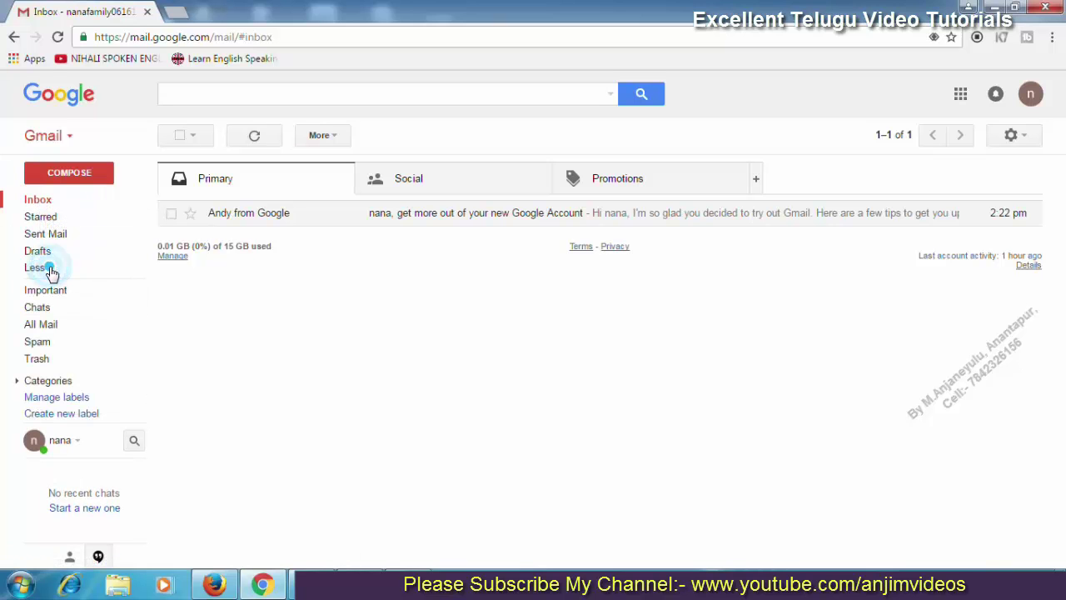
pyautogui.click(35, 200)
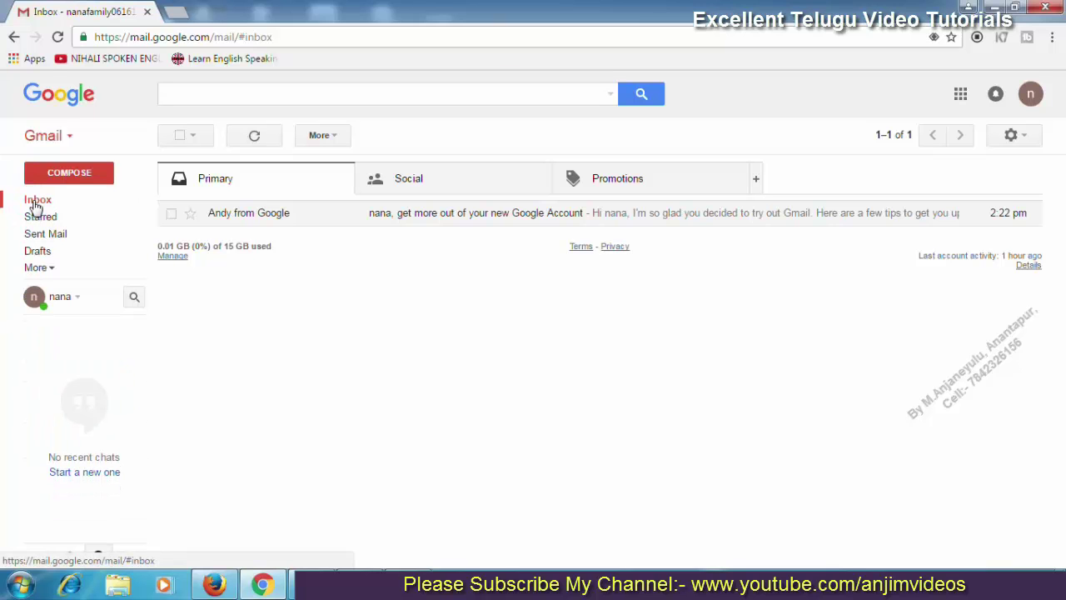
pyautogui.click(47, 270)
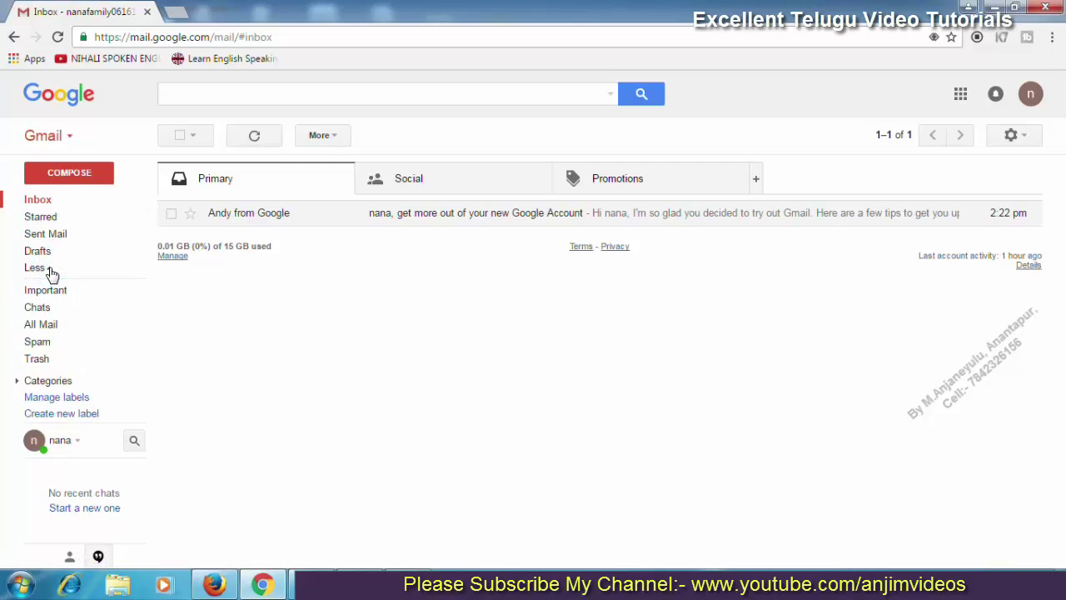
pyautogui.click(35, 200)
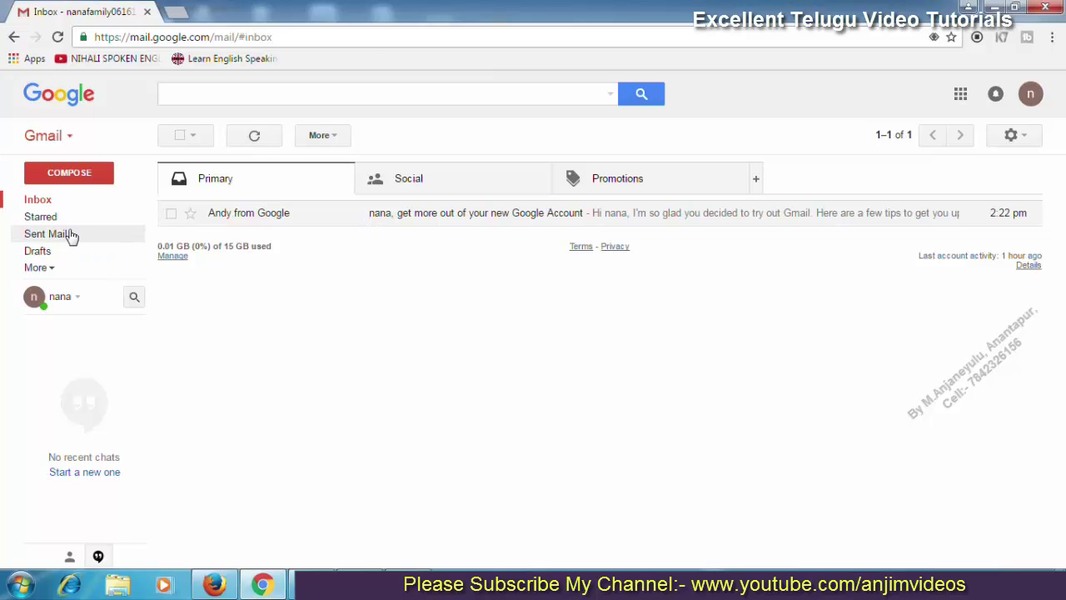
pyautogui.click(88, 173)
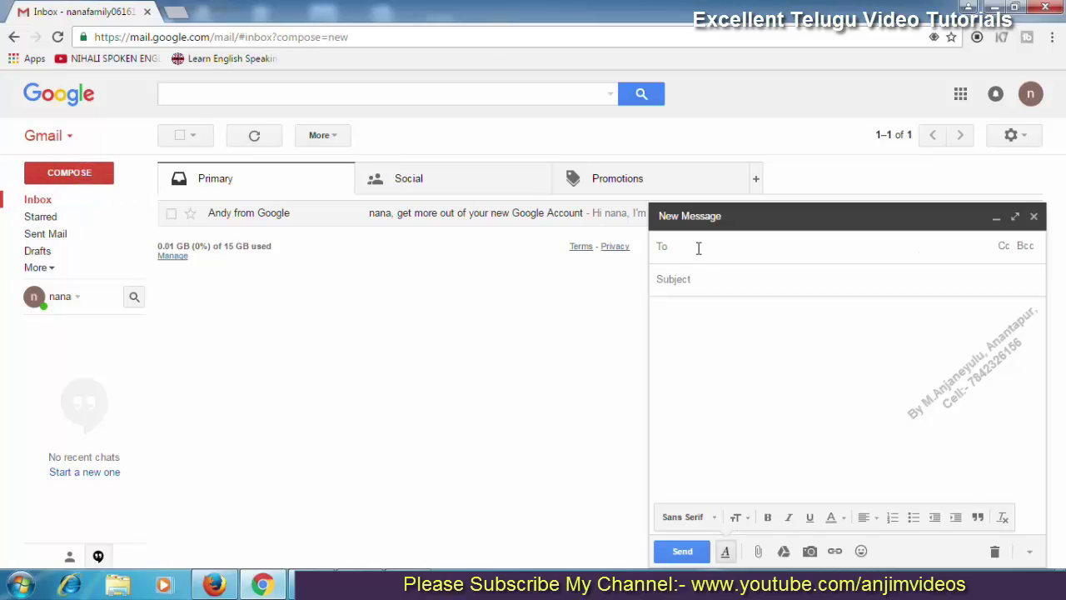
# Step: Type and then clear a recipient, and close the new message so it becomes a draft
pyautogui.write('a')
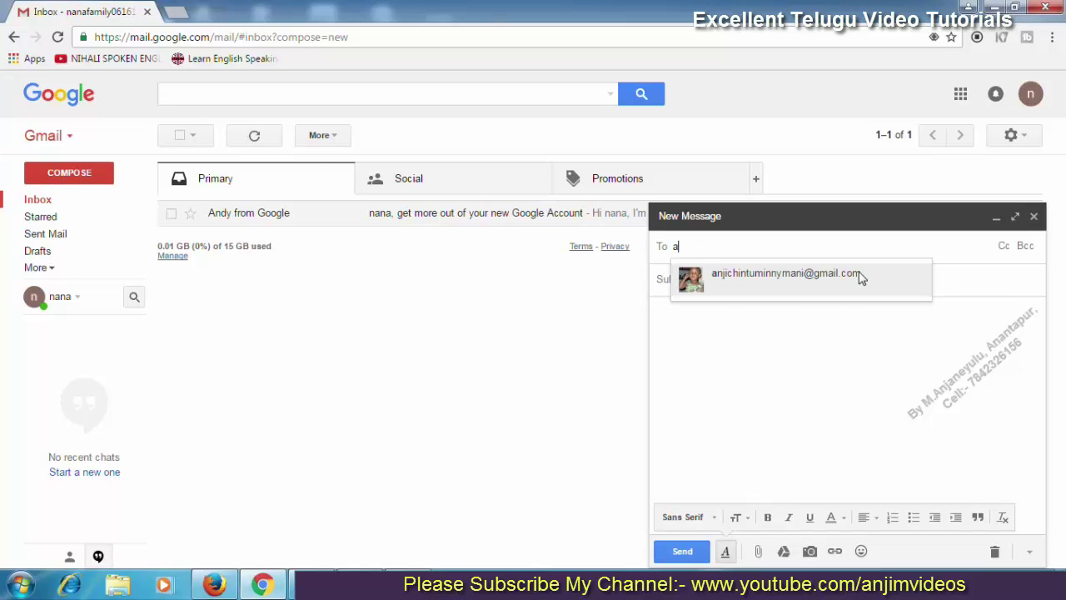
pyautogui.click(826, 245)
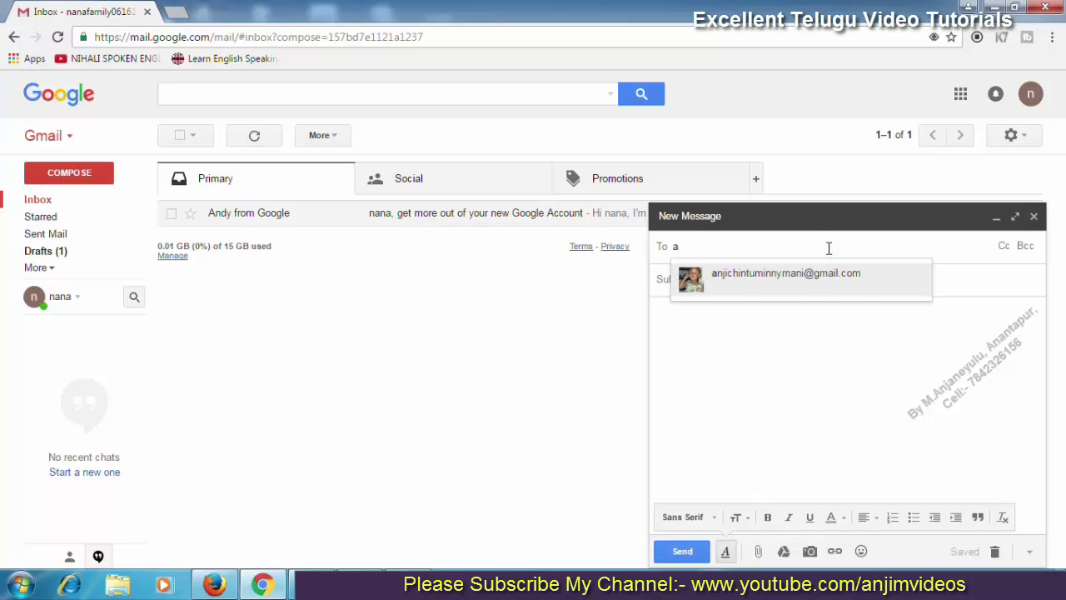
pyautogui.click(786, 250)
pyautogui.write('ss')
pyautogui.press('BackSpace')
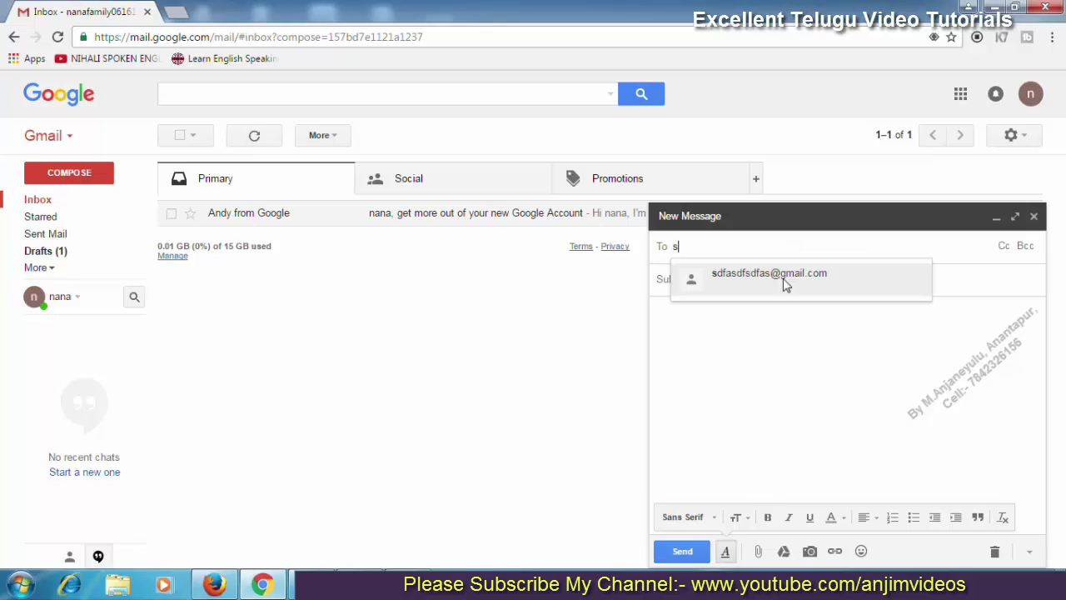
pyautogui.click(809, 248)
pyautogui.press('BackSpace')
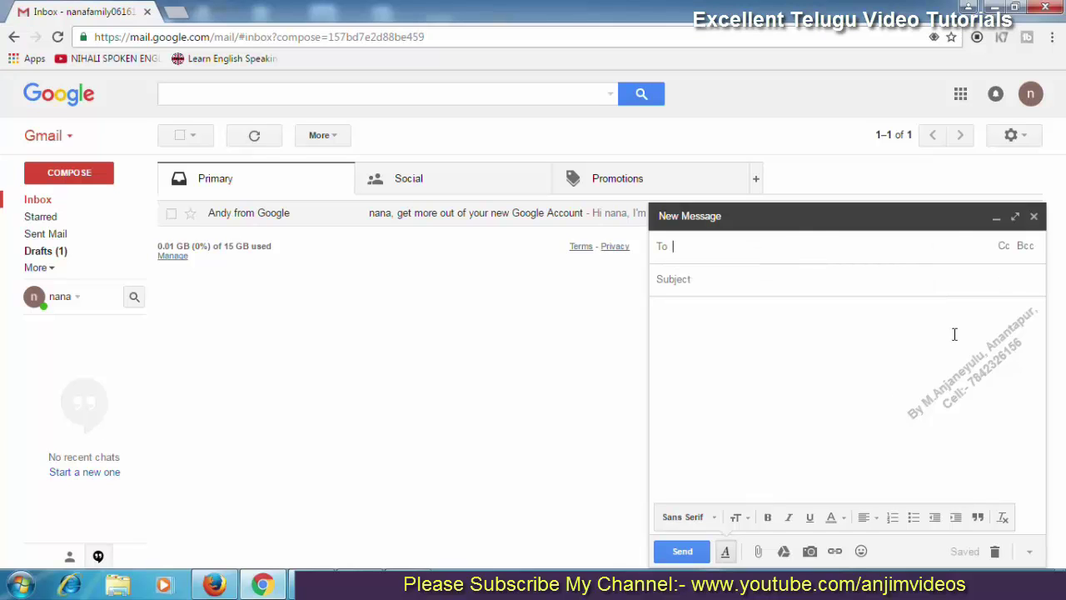
pyautogui.click(1033, 218)
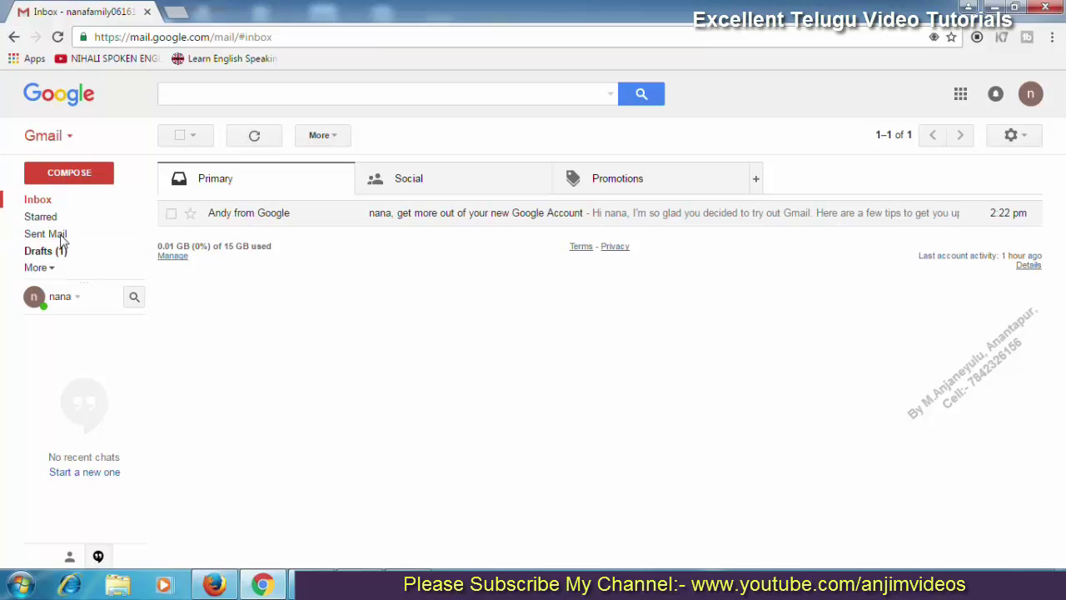
# Step: Reload the Inbox, then bring up the Gmail tab in the other browser window
pyautogui.click(38, 199)
pyautogui.click(215, 583)
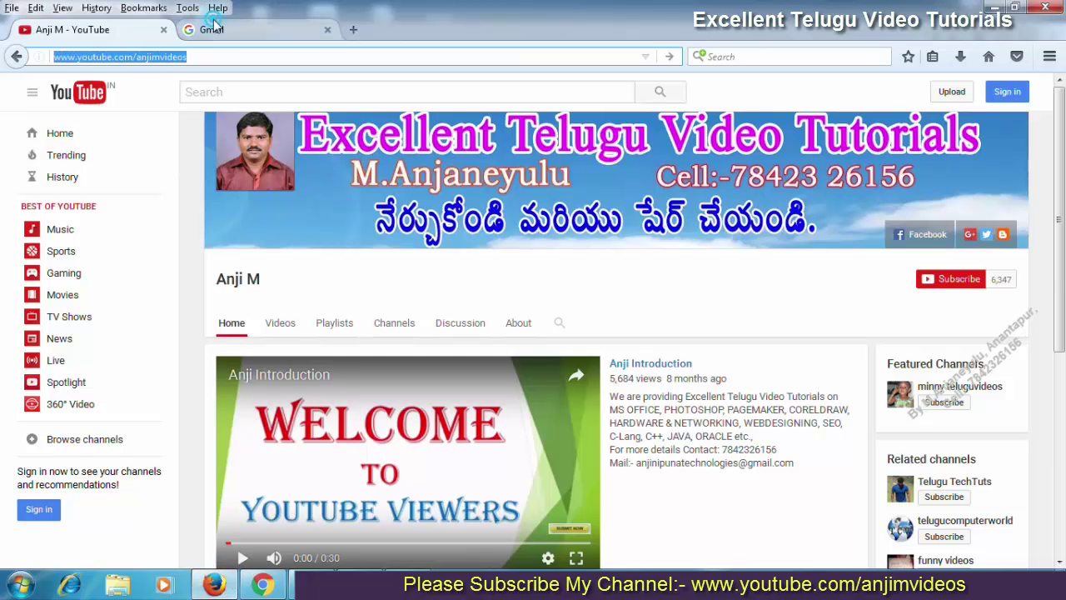
pyautogui.click(216, 29)
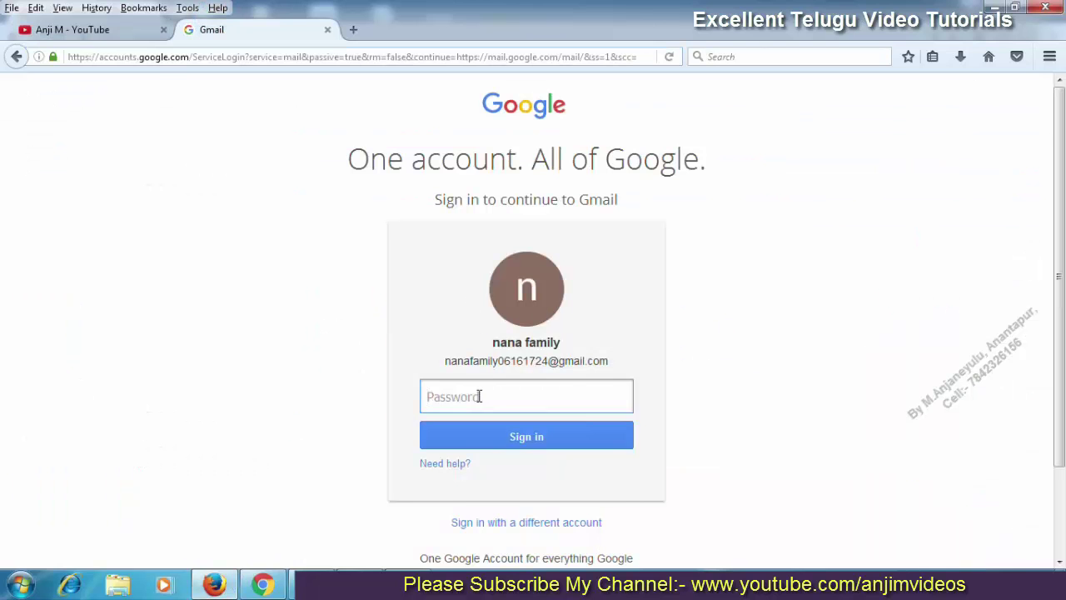
# Step: Sign in to the second Google account with its password, dismissing the save-login prompt
pyautogui.click(513, 524)
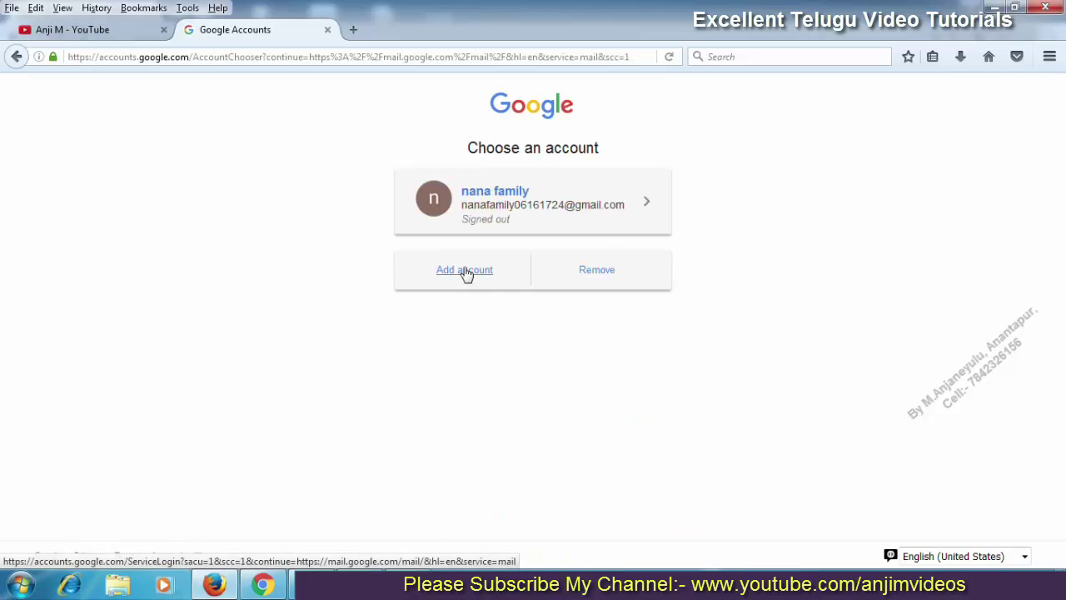
pyautogui.click(466, 270)
pyautogui.write('a')
pyautogui.click(496, 389)
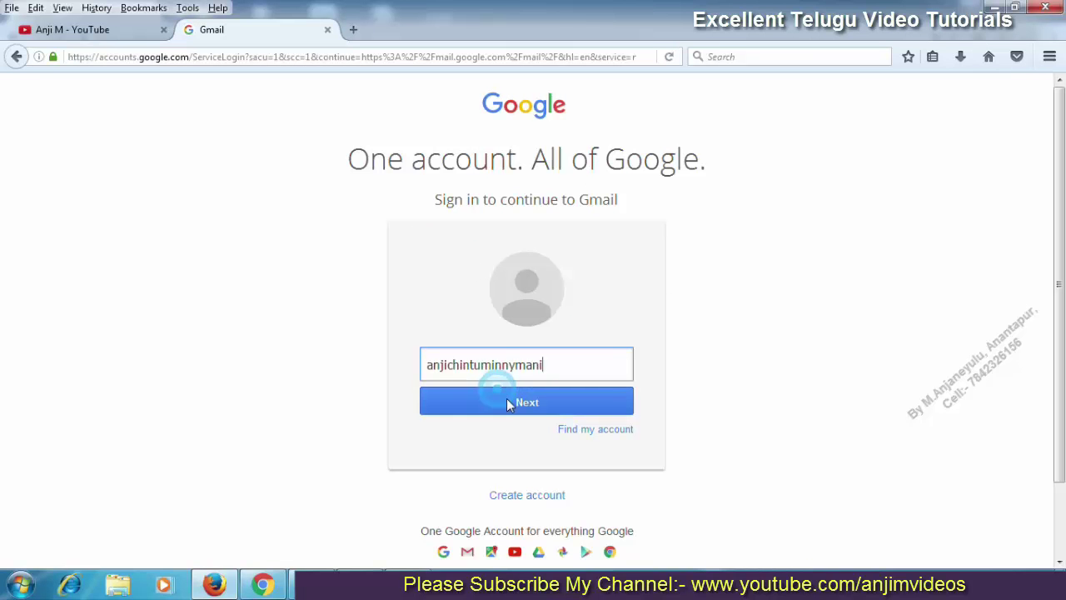
pyautogui.click(516, 404)
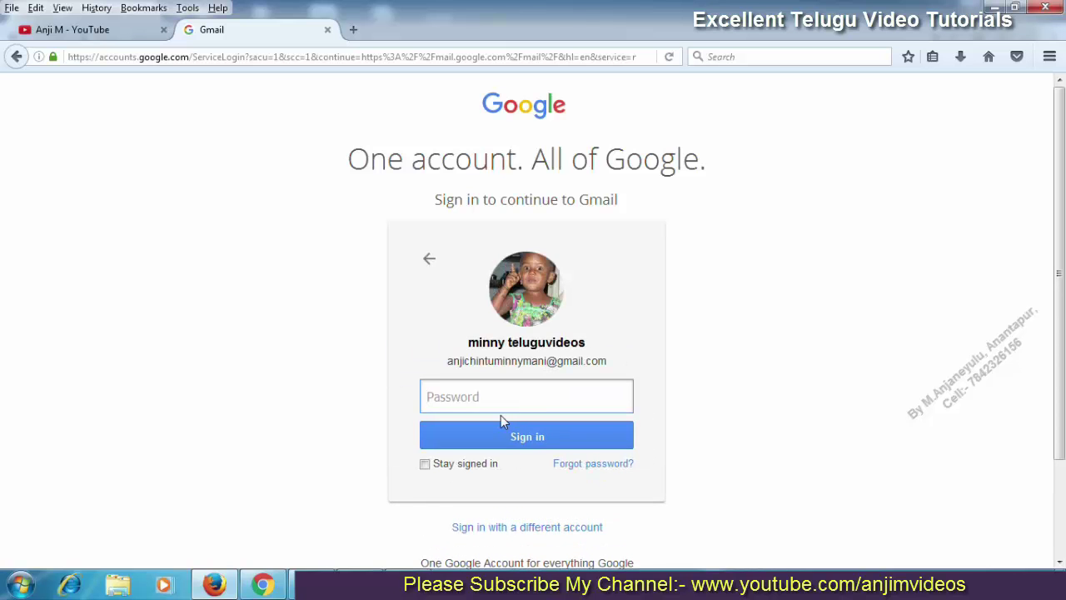
pyautogui.write('*****')
pyautogui.click(490, 432)
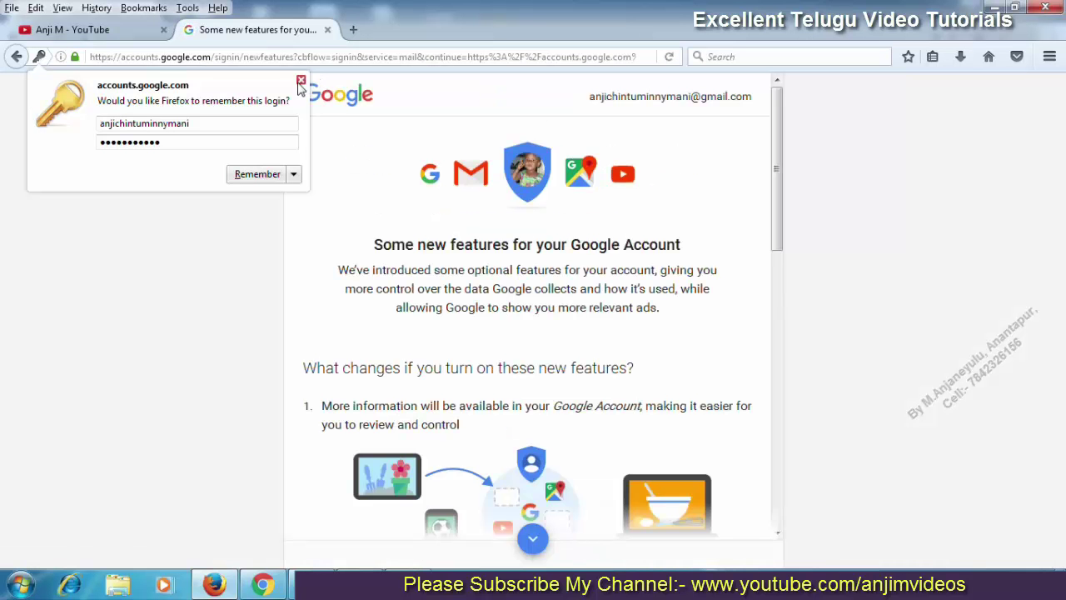
pyautogui.click(391, 242)
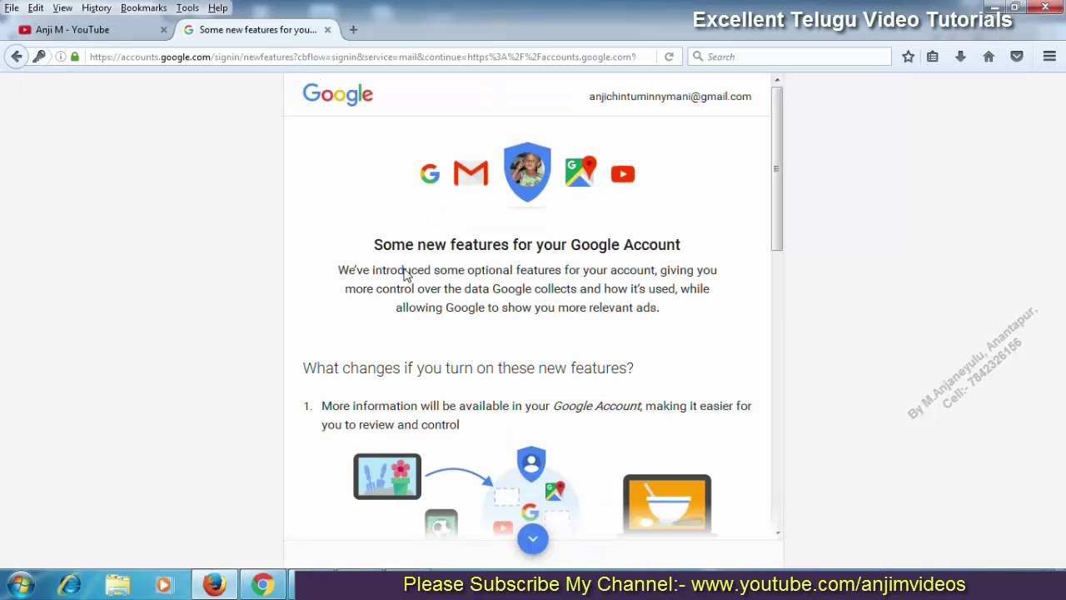
# Step: Agree to the 'Some new features for your Google Account' page and continue into Gmail
pyautogui.scroll(-1, 414, 297)
pyautogui.scroll(1, 418, 298)
pyautogui.scroll(-2, 416, 300)
pyautogui.scroll(-4, 452, 375)
pyautogui.scroll(-4, 488, 409)
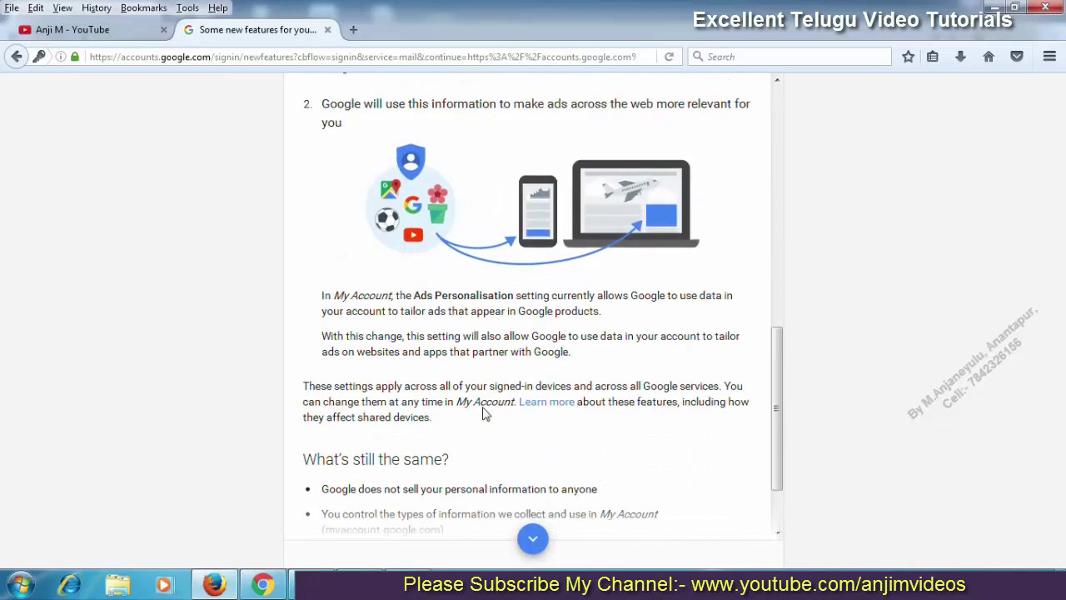
pyautogui.scroll(-1, 534, 540)
pyautogui.click(723, 545)
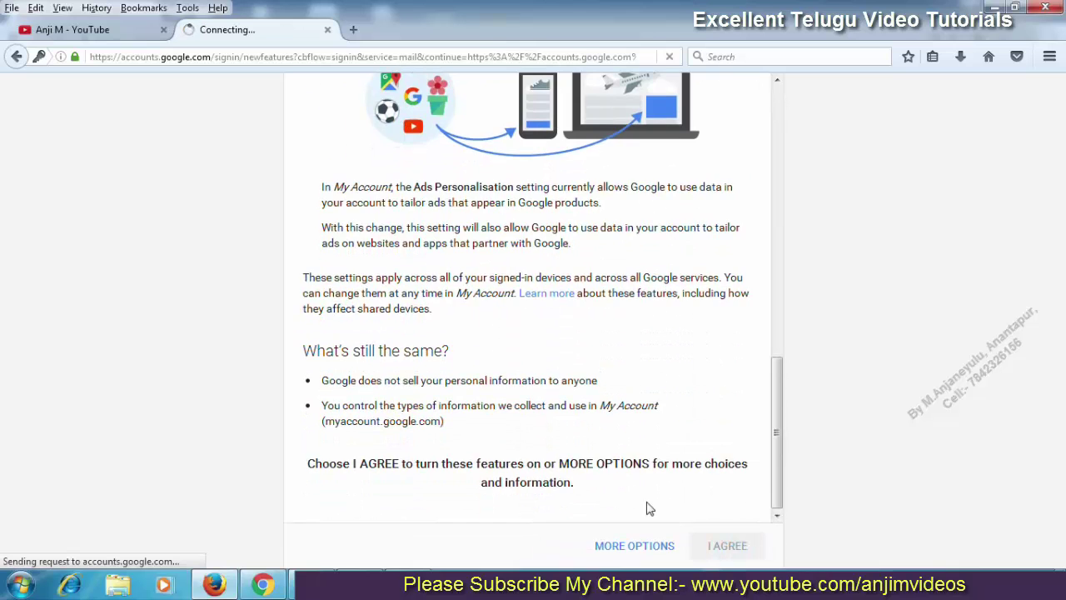
pyautogui.scroll(3, 630, 501)
pyautogui.scroll(4, 629, 501)
pyautogui.scroll(7, 629, 499)
pyautogui.scroll(2, 627, 500)
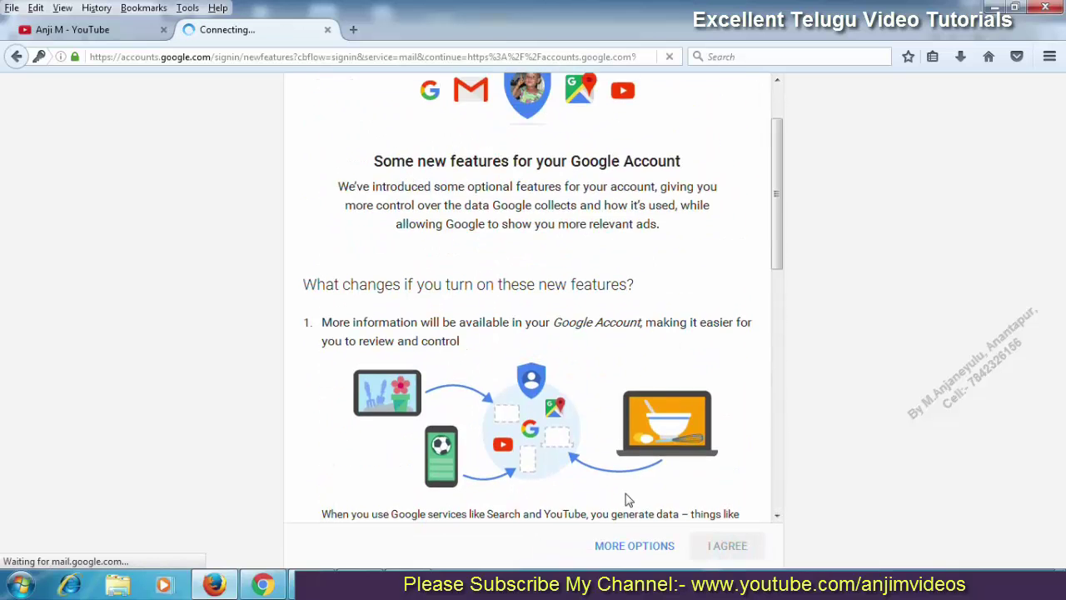
pyautogui.scroll(2, 625, 499)
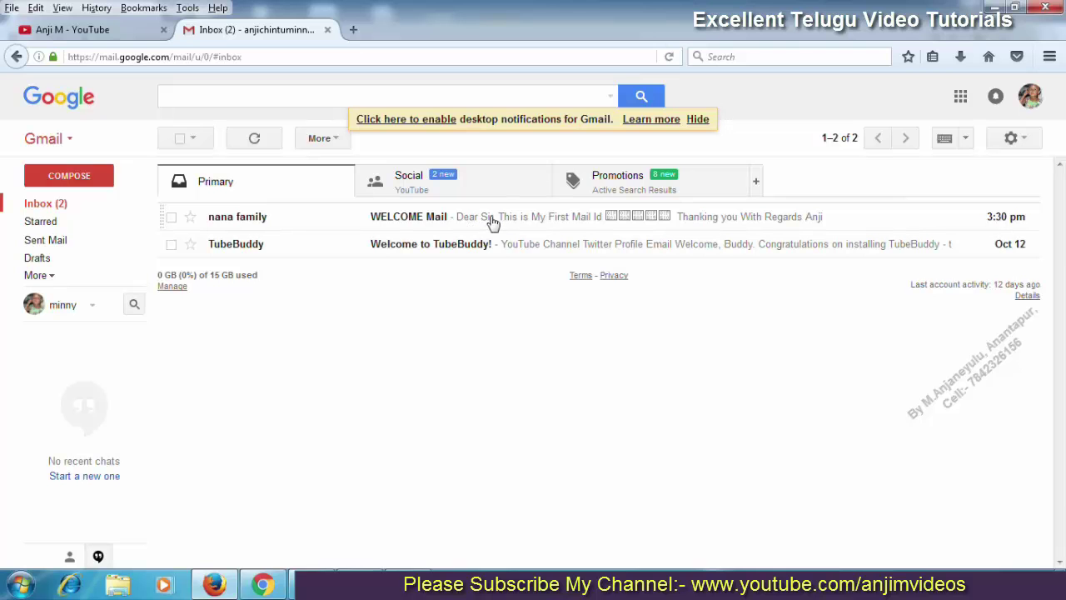
# Step: Reply 'Thank you very much' to the WELCOME Mail, then switch to the Chrome window
pyautogui.click(490, 220)
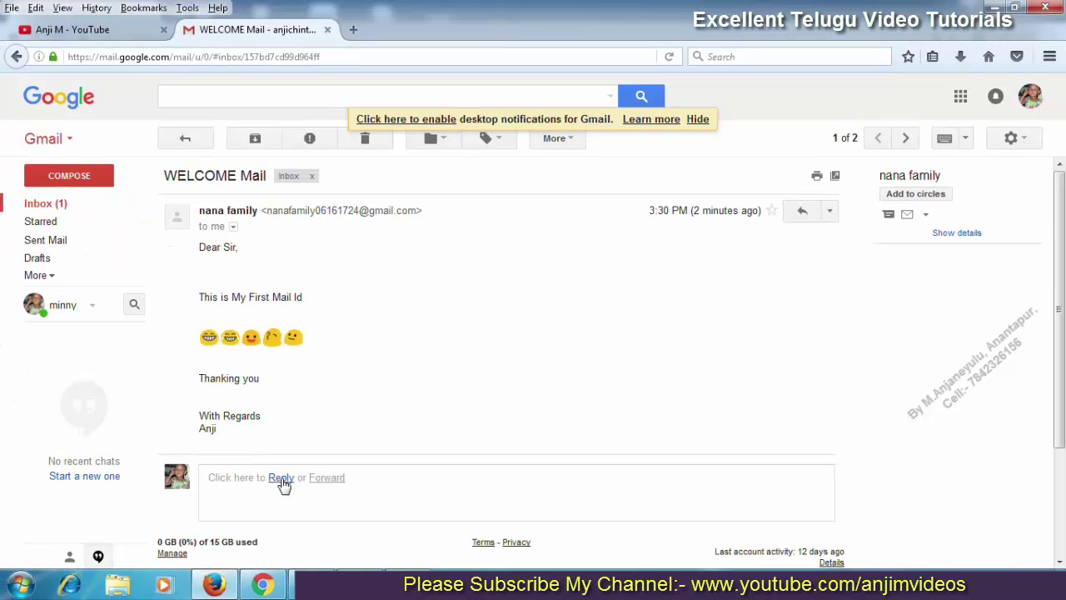
pyautogui.click(281, 479)
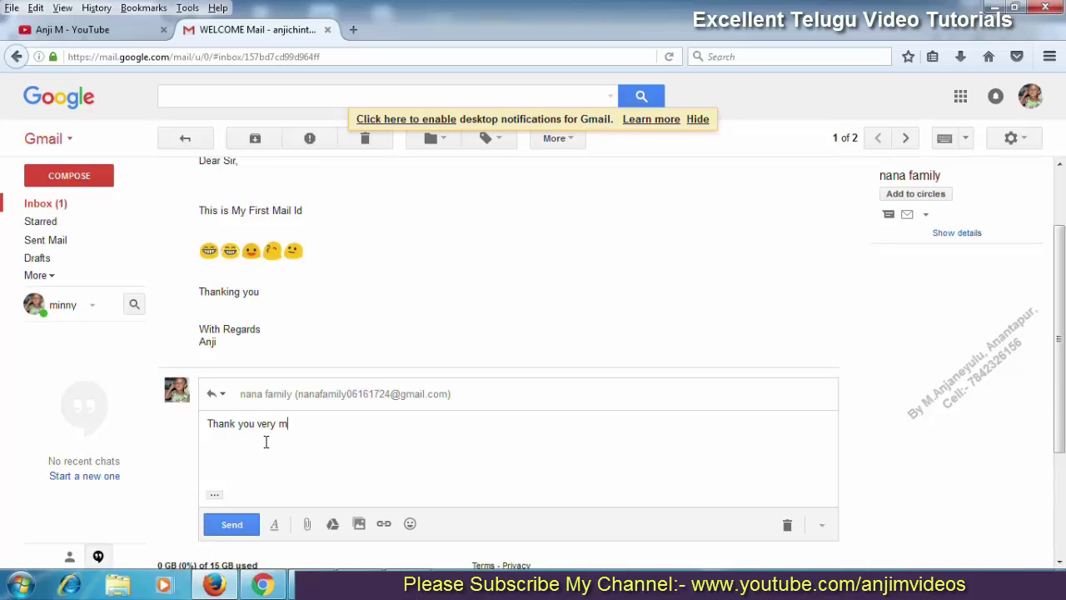
pyautogui.click(238, 524)
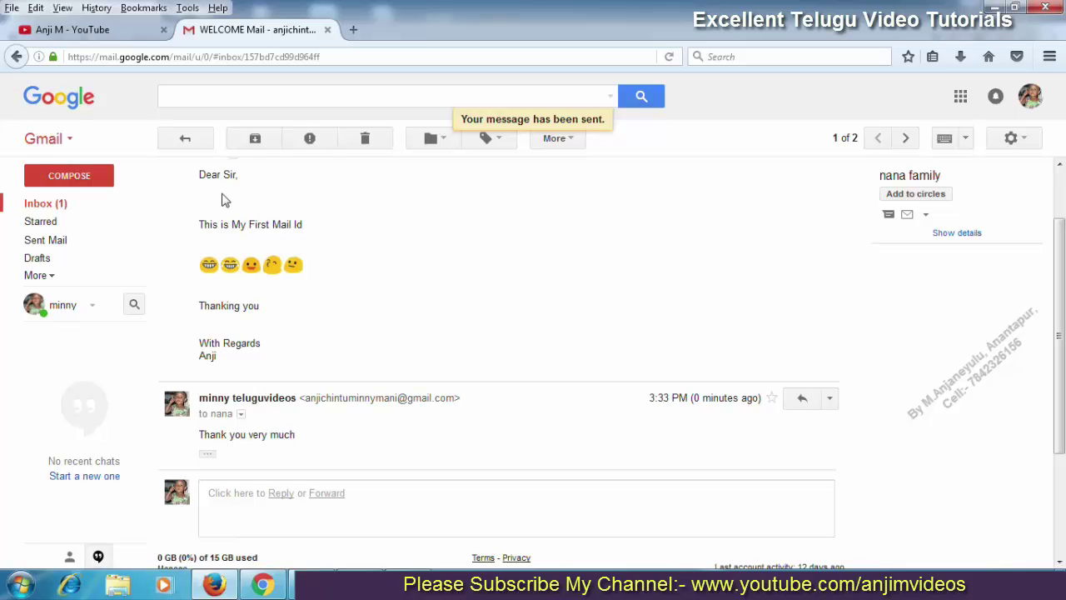
pyautogui.click(262, 584)
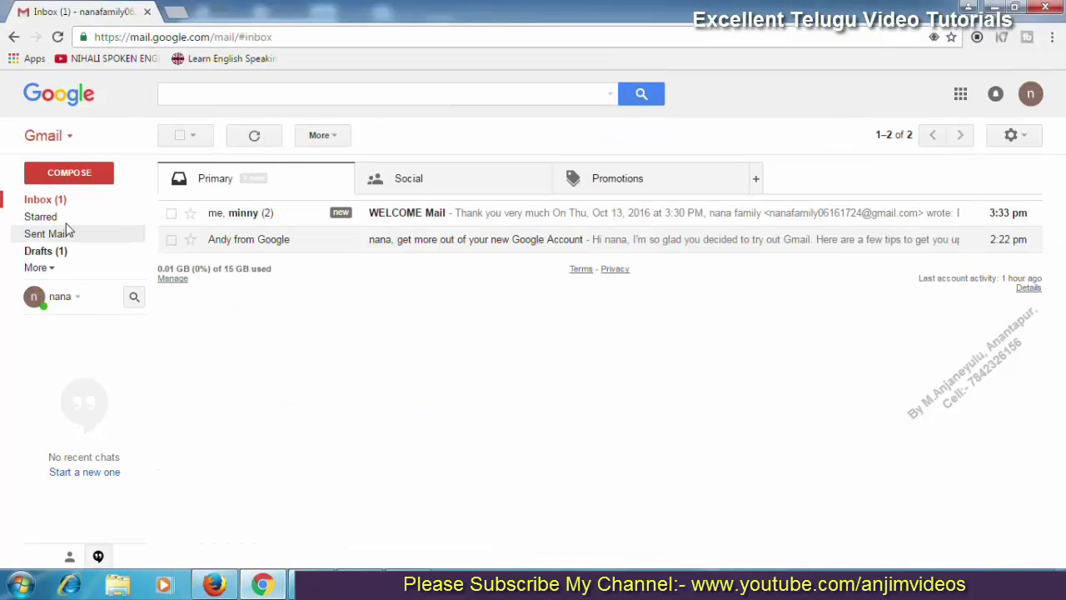
# Step: Reload the second account's inbox and open WELCOME Mail to see the 'Thank you very much' reply
pyautogui.click(44, 200)
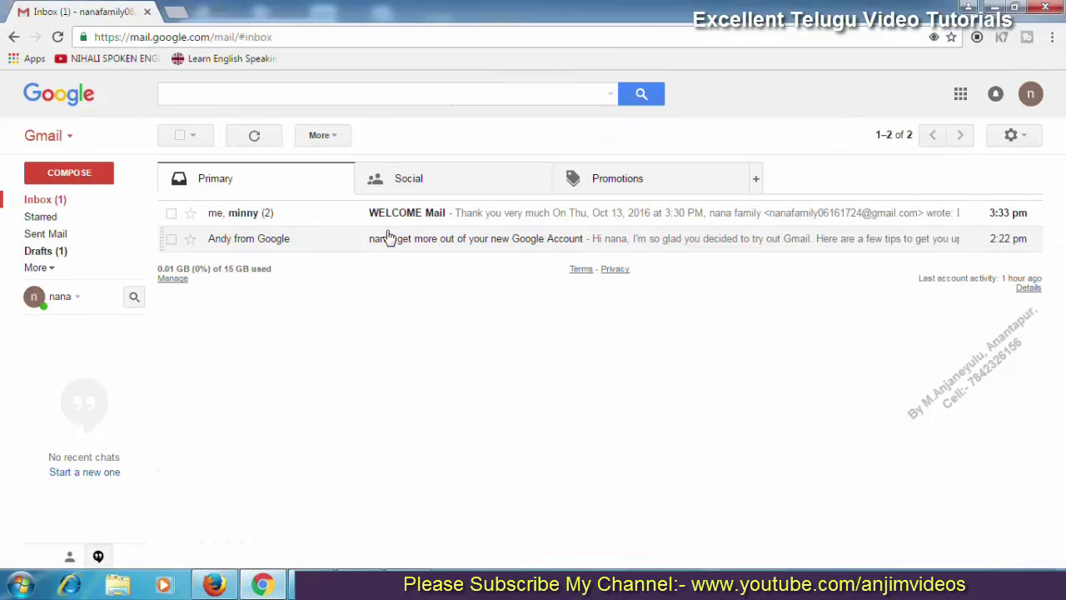
pyautogui.click(438, 215)
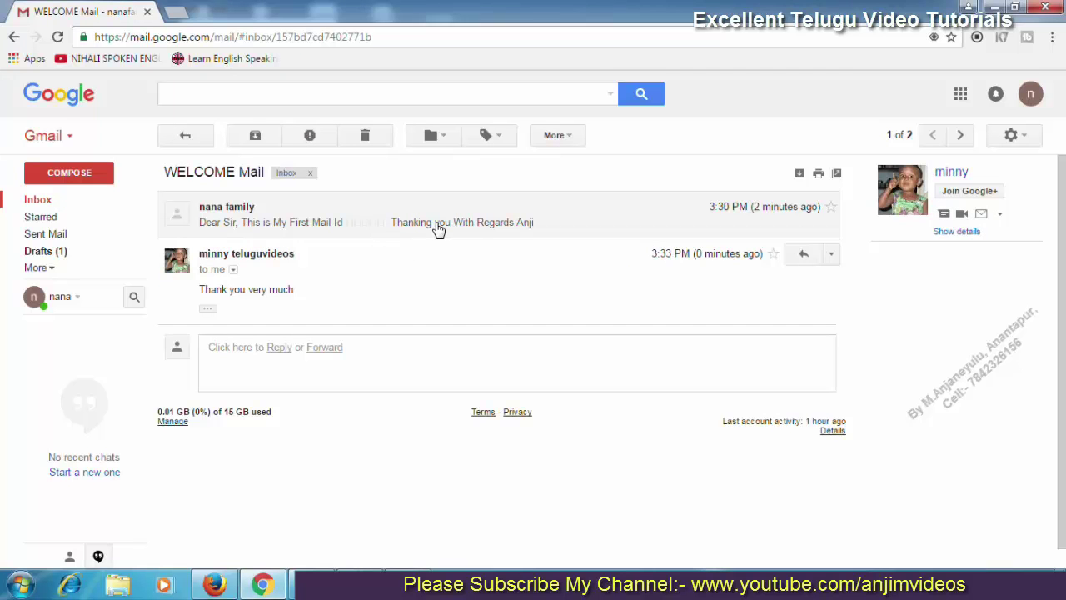
pyautogui.click(438, 223)
pyautogui.click(172, 136)
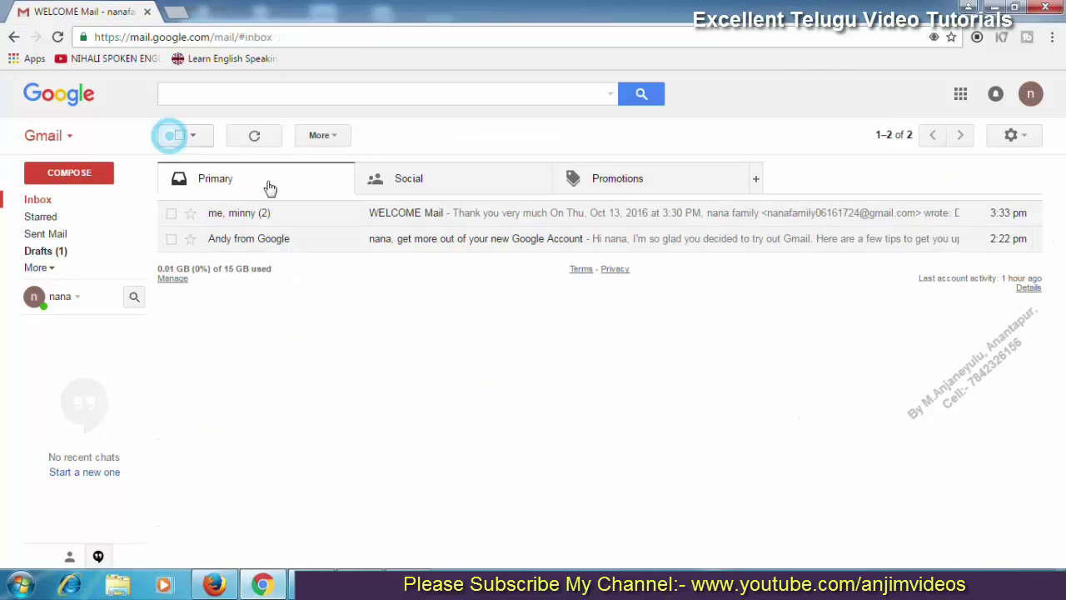
pyautogui.click(348, 215)
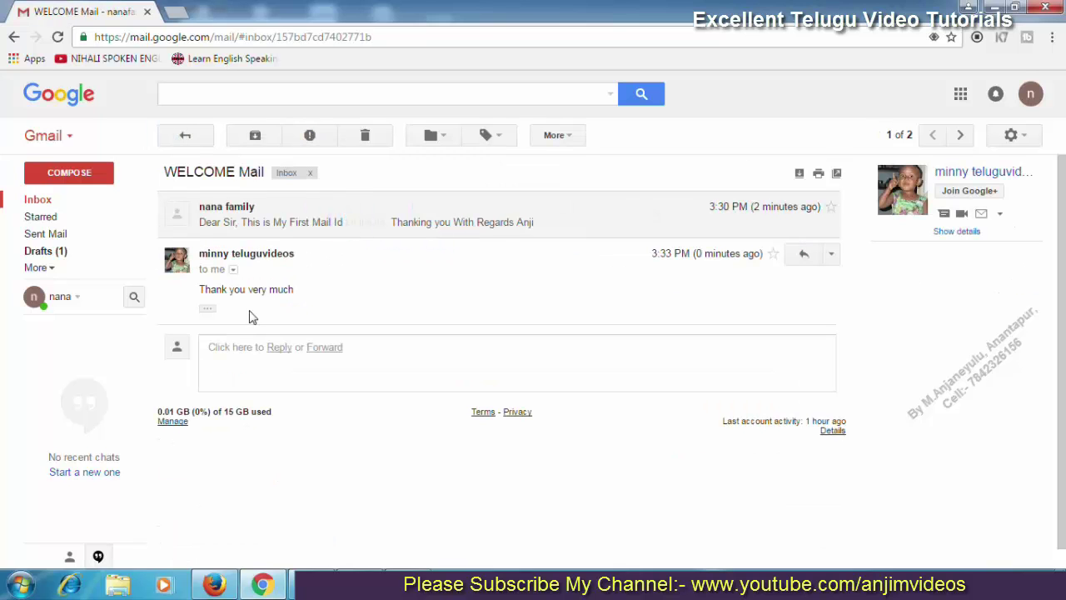
pyautogui.click(57, 268)
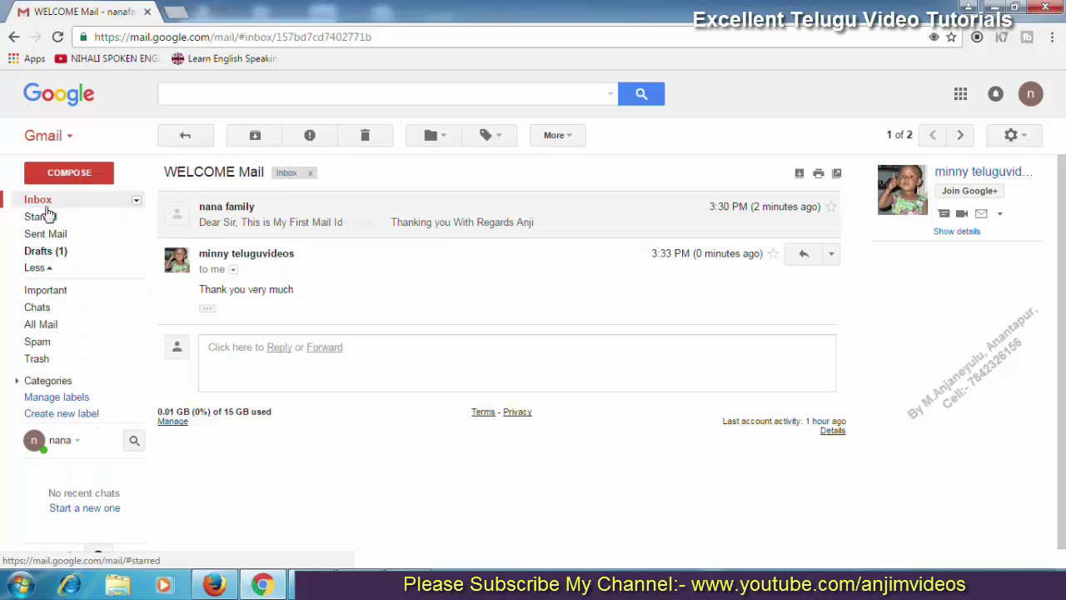
# Step: Return to the first account's window showing the WELCOME Mail conversation
pyautogui.click(262, 583)
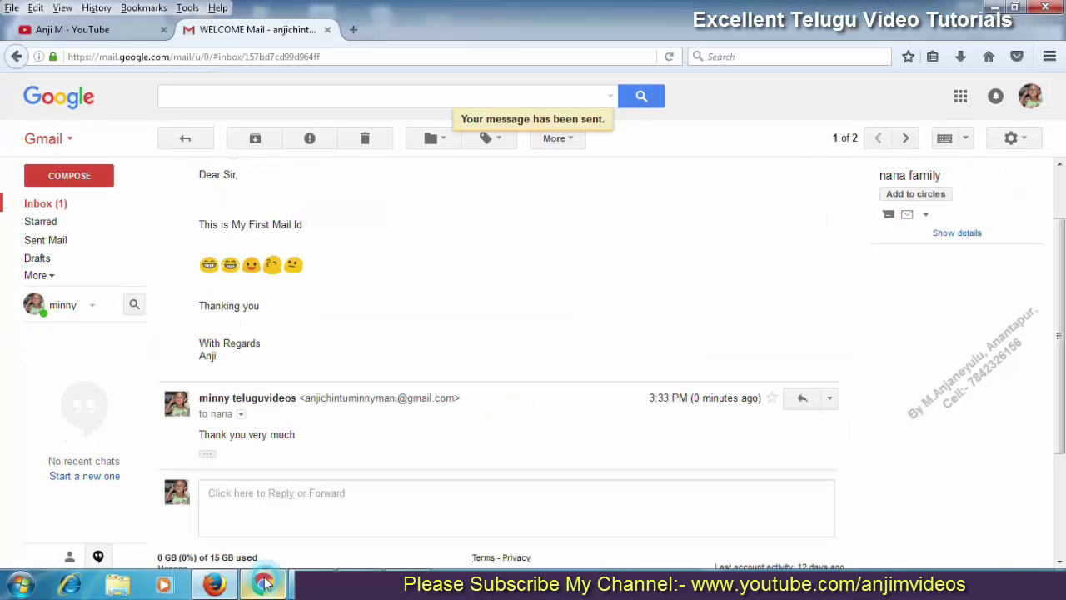
pyautogui.scroll(2, 242, 381)
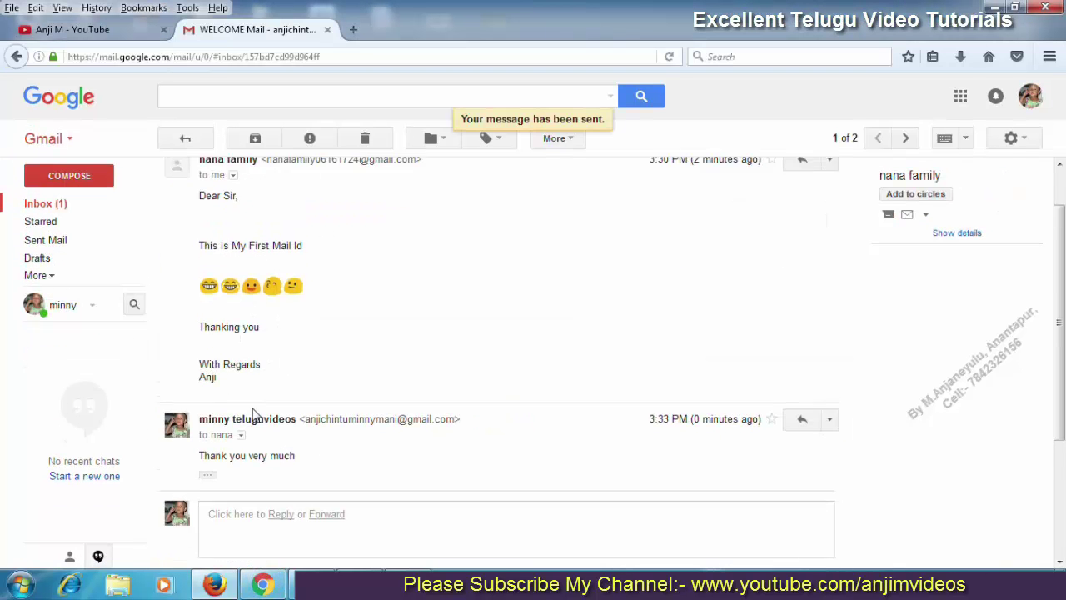
pyautogui.scroll(-3, 266, 383)
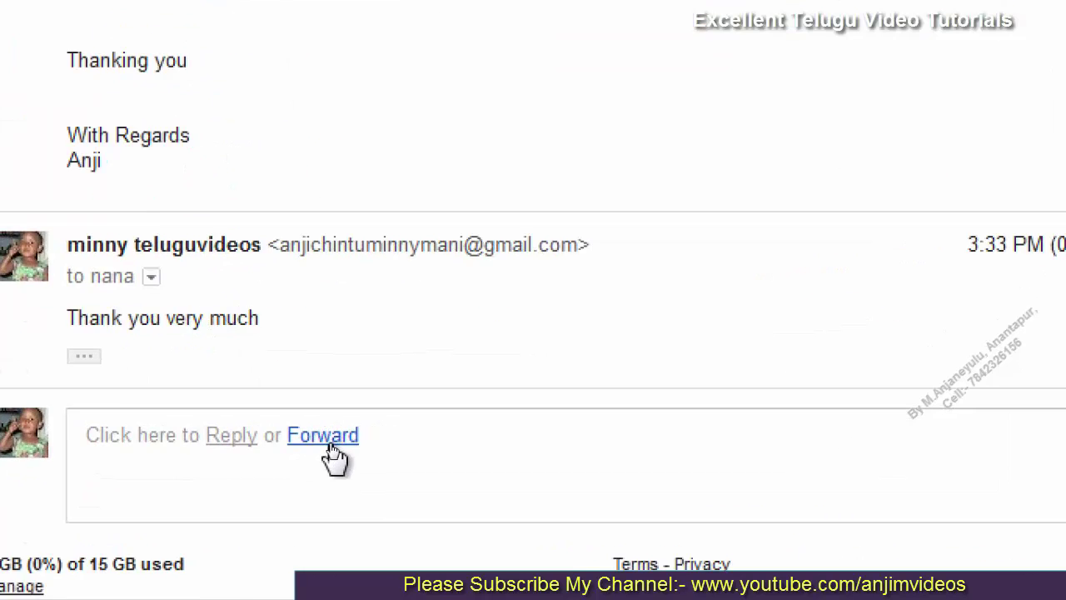
# Step: Forward the reply to the original sender with the forwarded-message header deleted
pyautogui.click(331, 445)
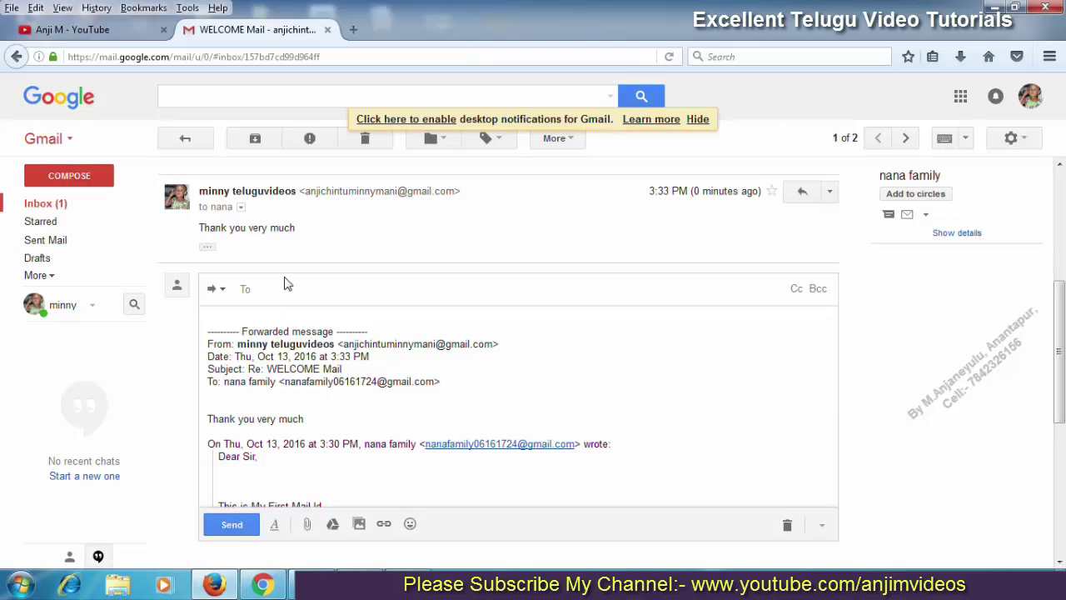
pyautogui.write('as')
pyautogui.moveTo(205, 334); pyautogui.dragTo(479, 393)
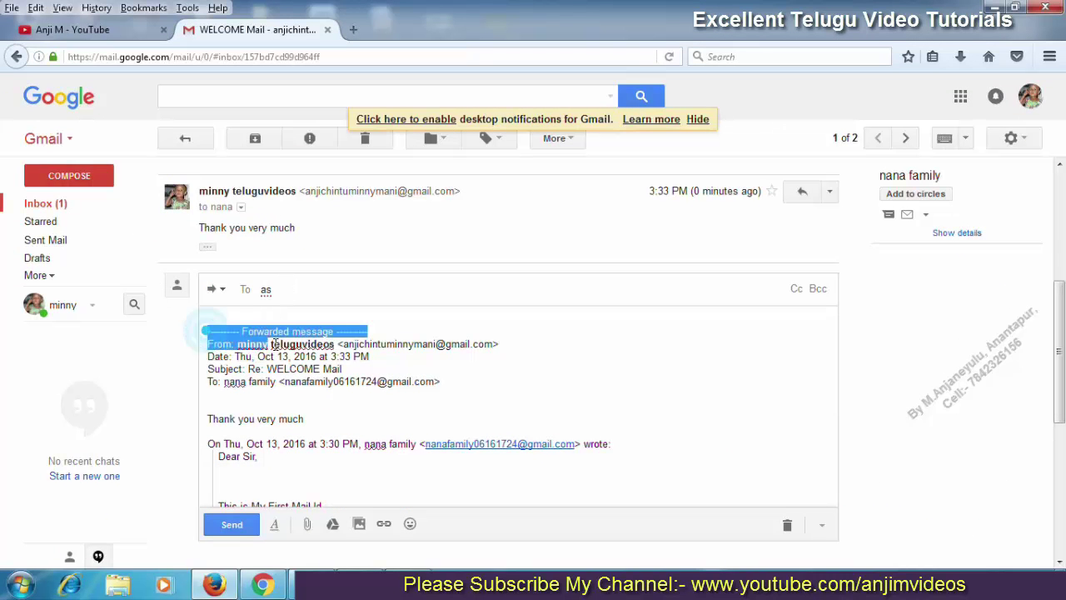
pyautogui.press('Delete')
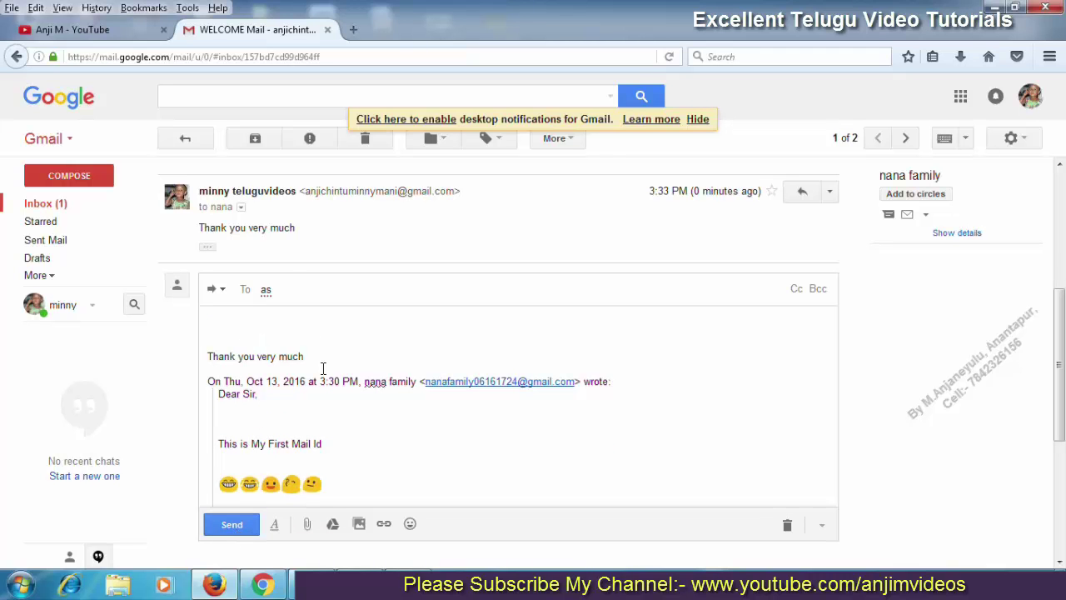
pyautogui.moveTo(274, 289); pyautogui.dragTo(250, 293)
pyautogui.write('a')
pyautogui.click(317, 325)
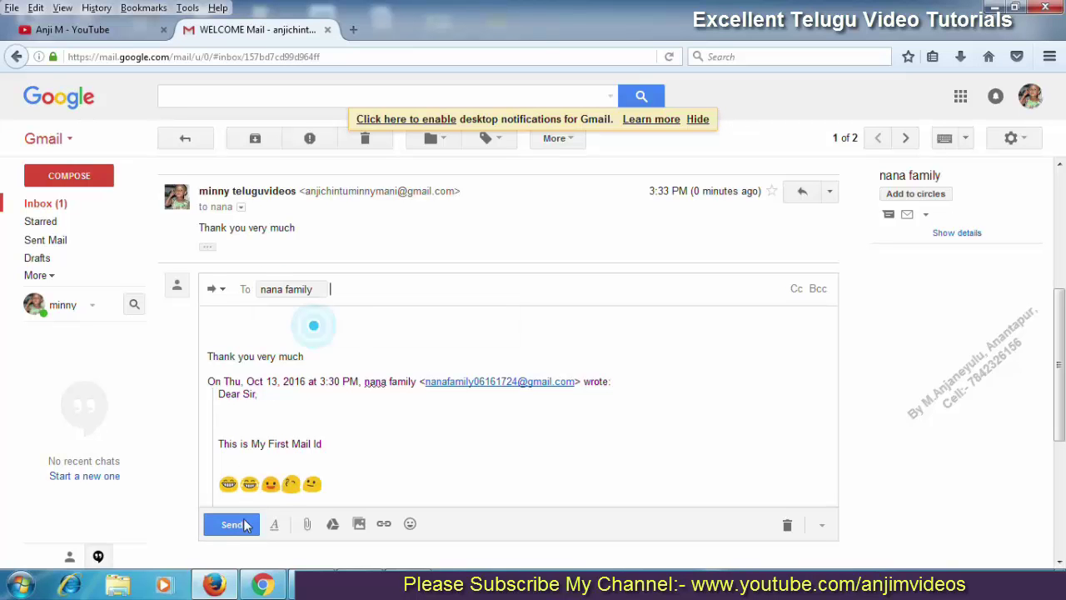
pyautogui.click(233, 524)
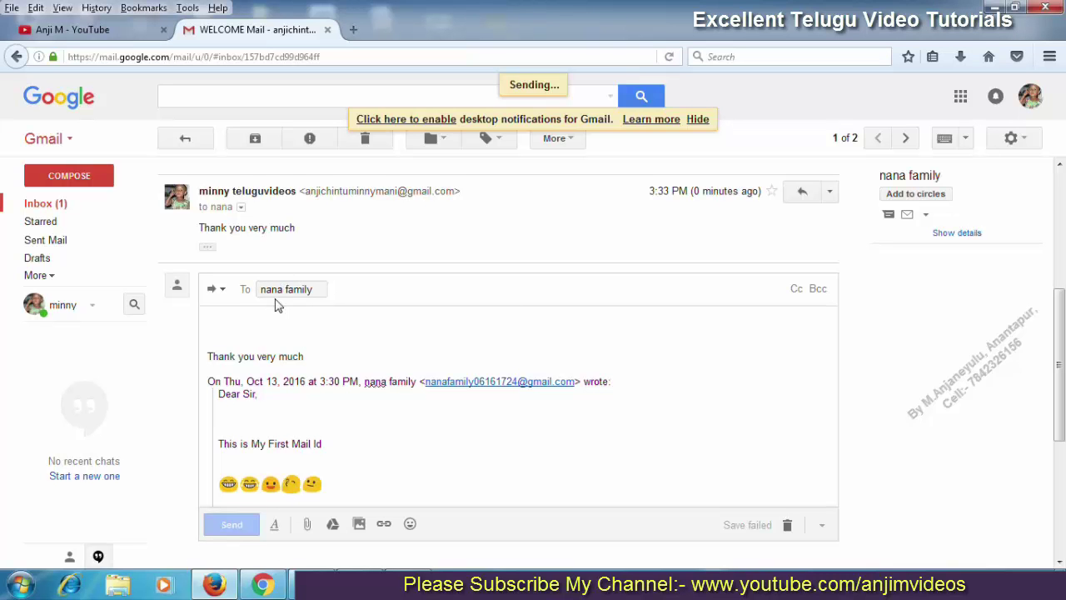
pyautogui.click(219, 587)
pyautogui.click(226, 588)
pyautogui.click(260, 586)
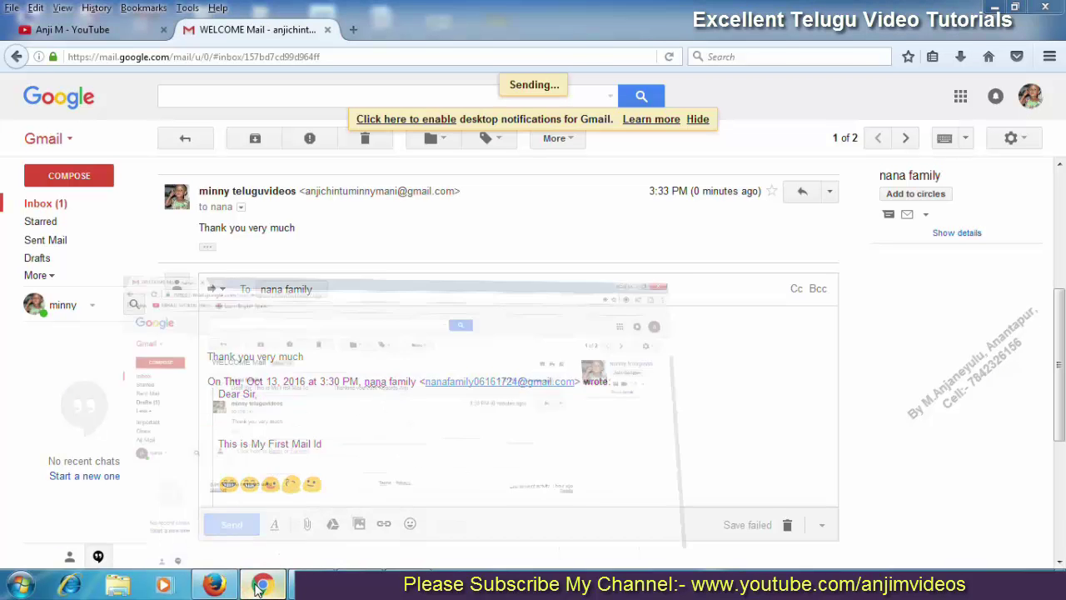
pyautogui.moveTo(52, 266)
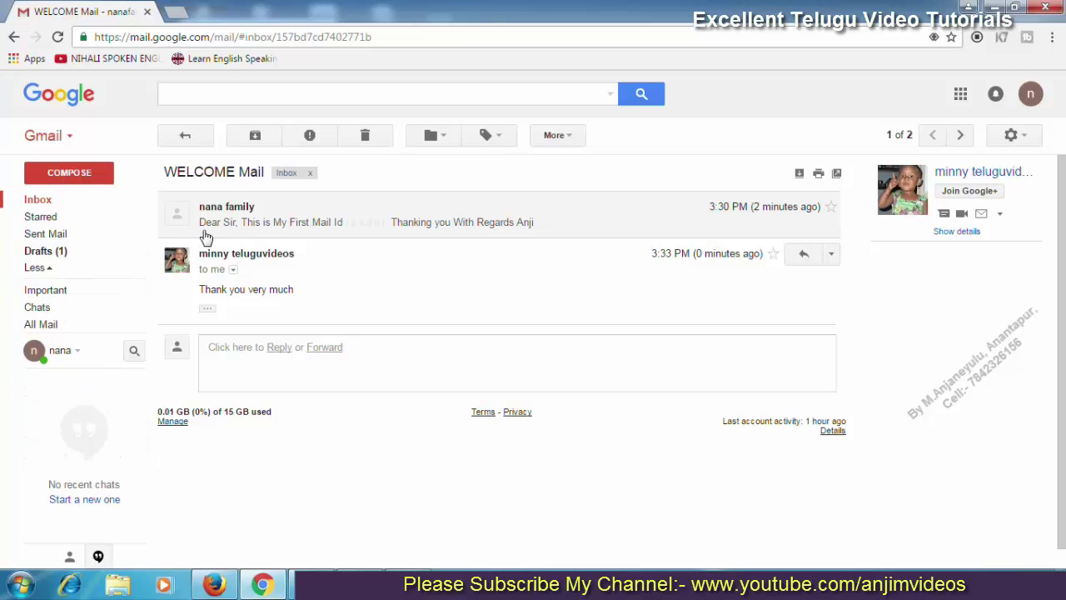
pyautogui.moveTo(54, 235)
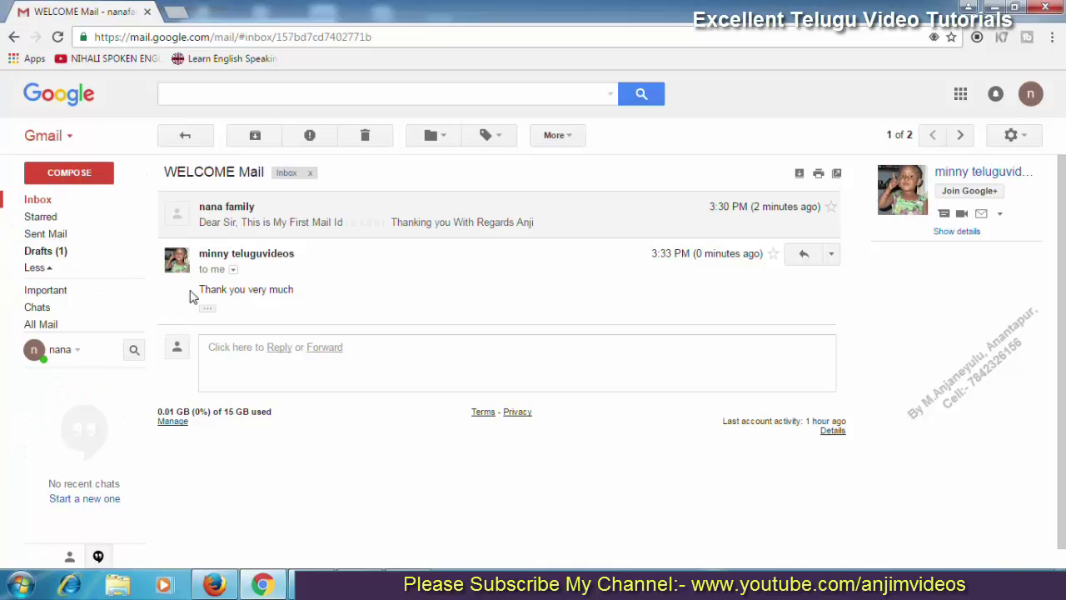
pyautogui.moveTo(114, 269)
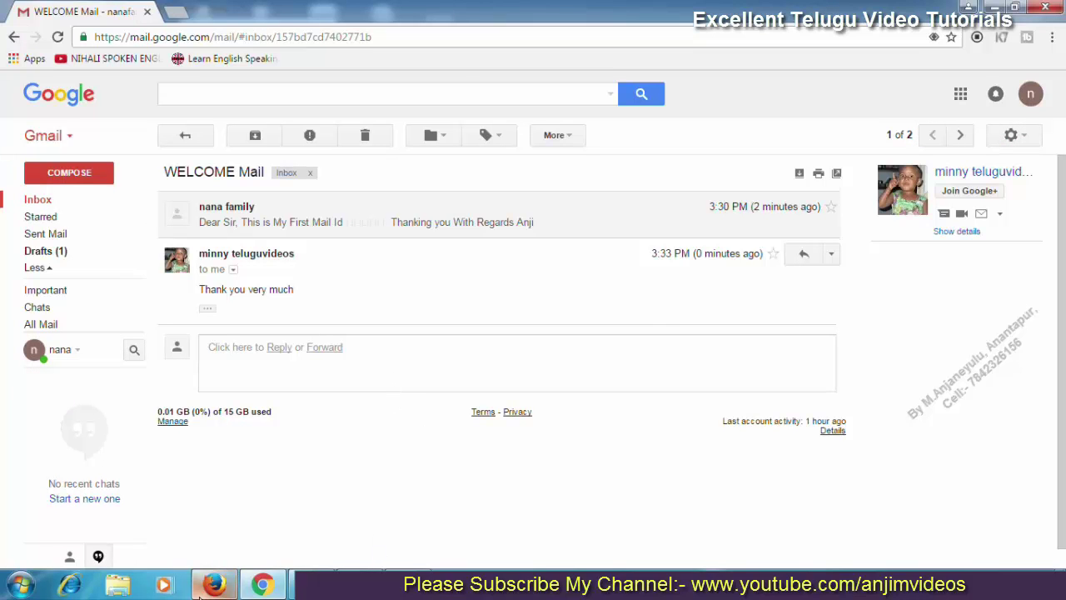
pyautogui.moveTo(211, 588)
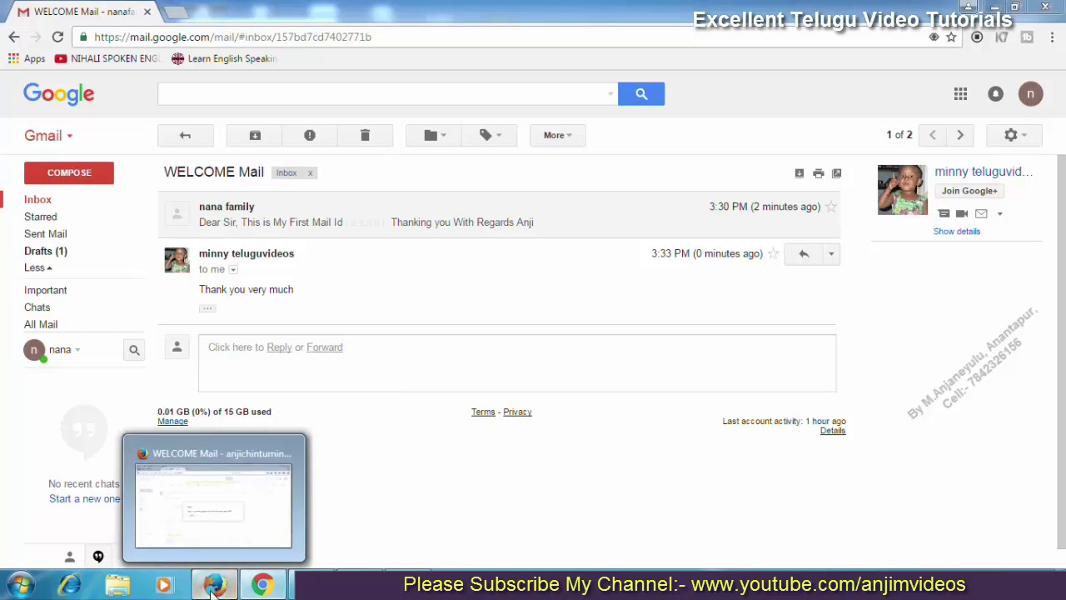